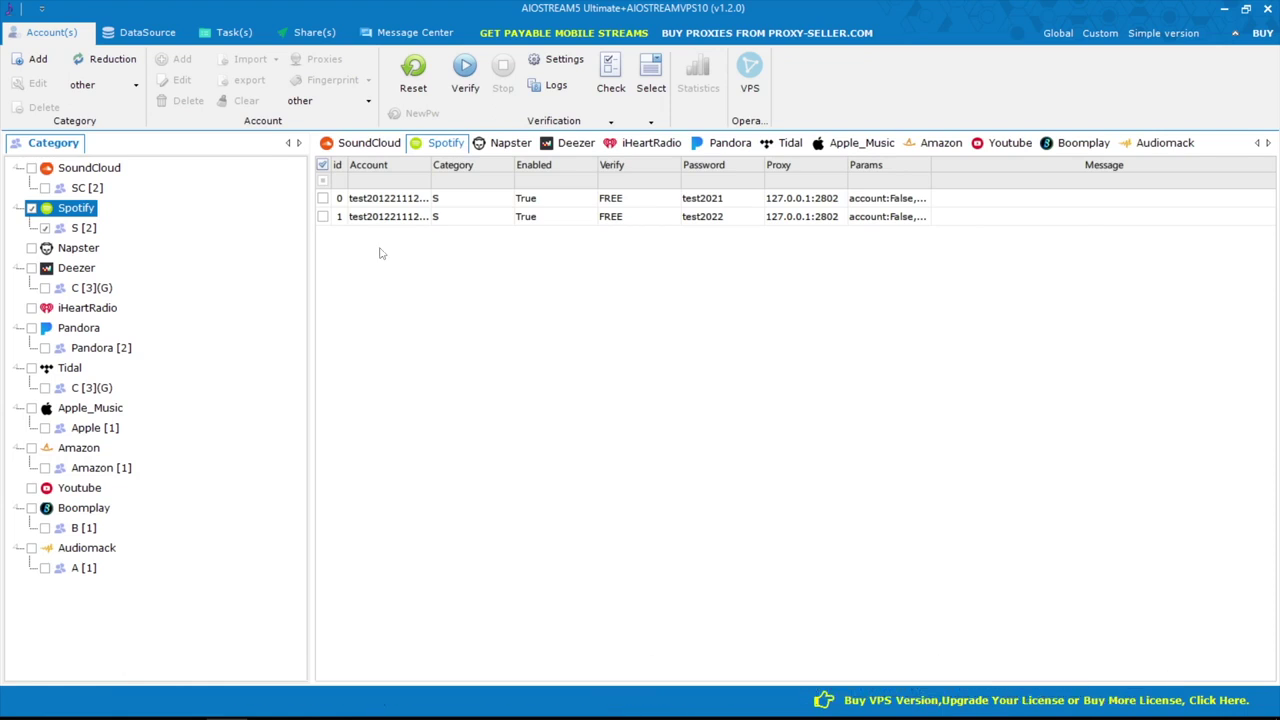
# Step: Tick both Spotify accounts and verify them until each shows success
pyautogui.click(323, 198)
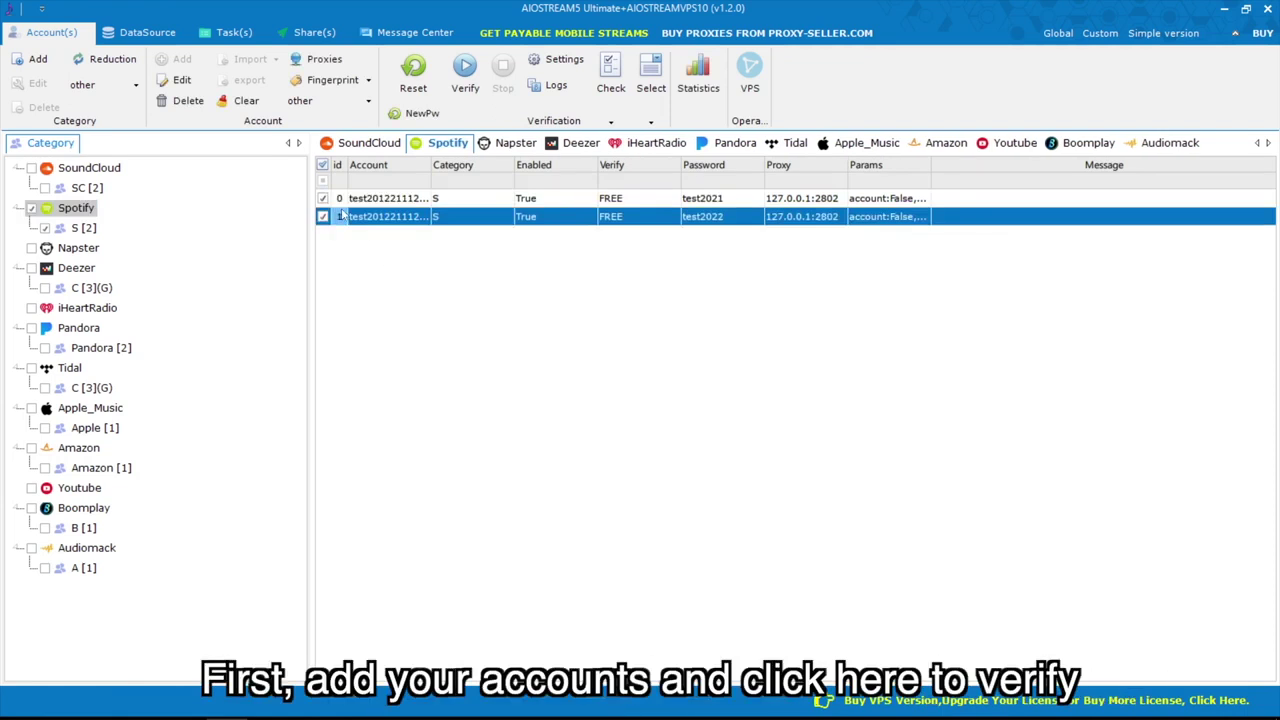
pyautogui.click(465, 72)
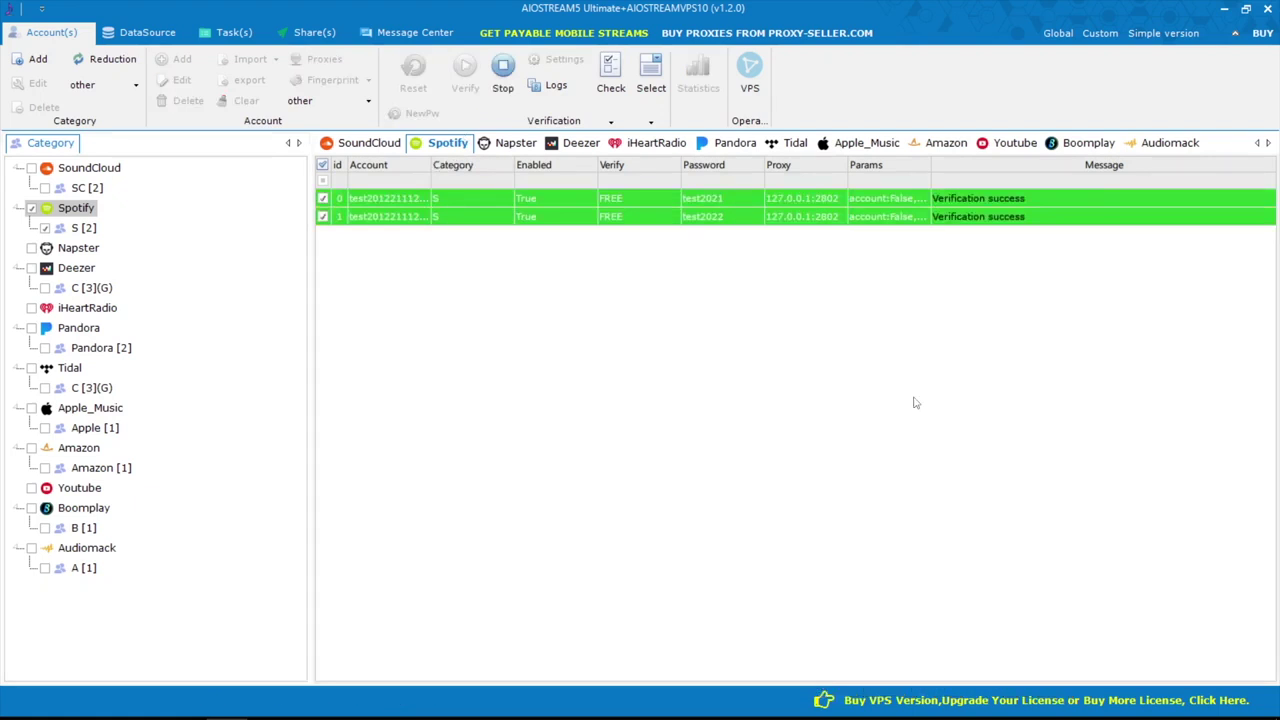
# Step: Create a Spotify account source named 'a' in the data source manager
pyautogui.click(147, 32)
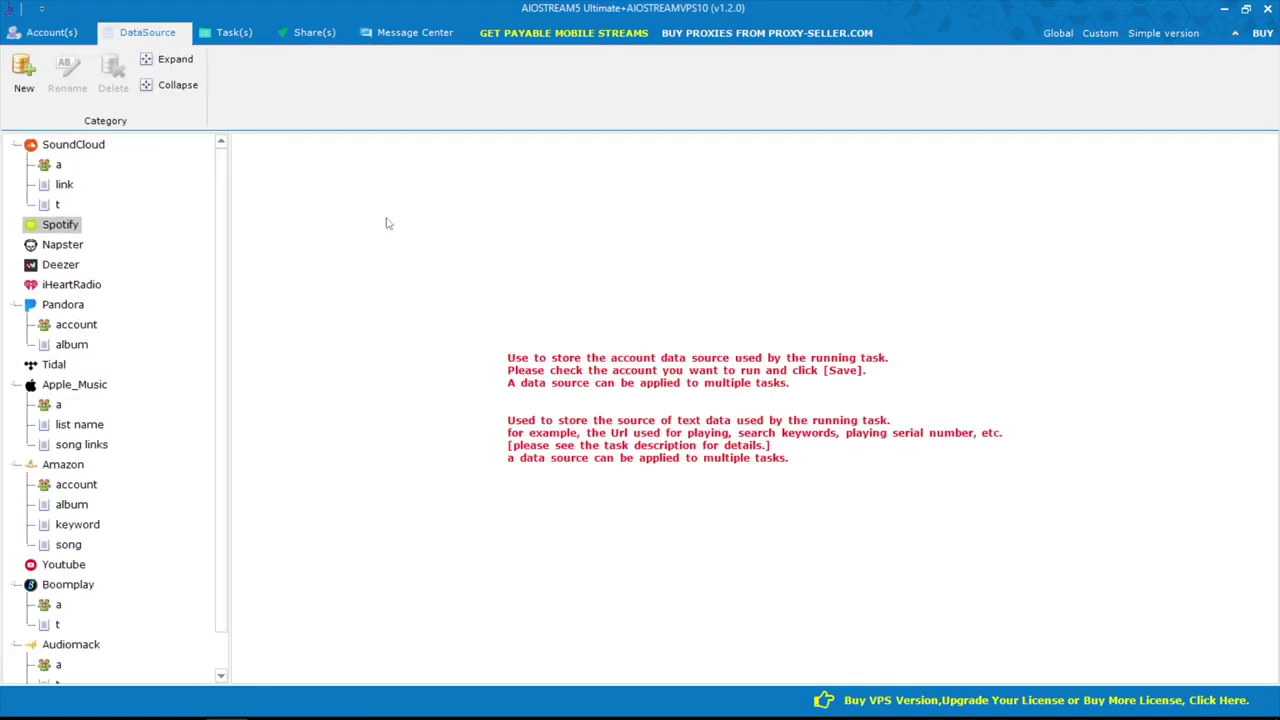
pyautogui.click(76, 229)
pyautogui.click(24, 72)
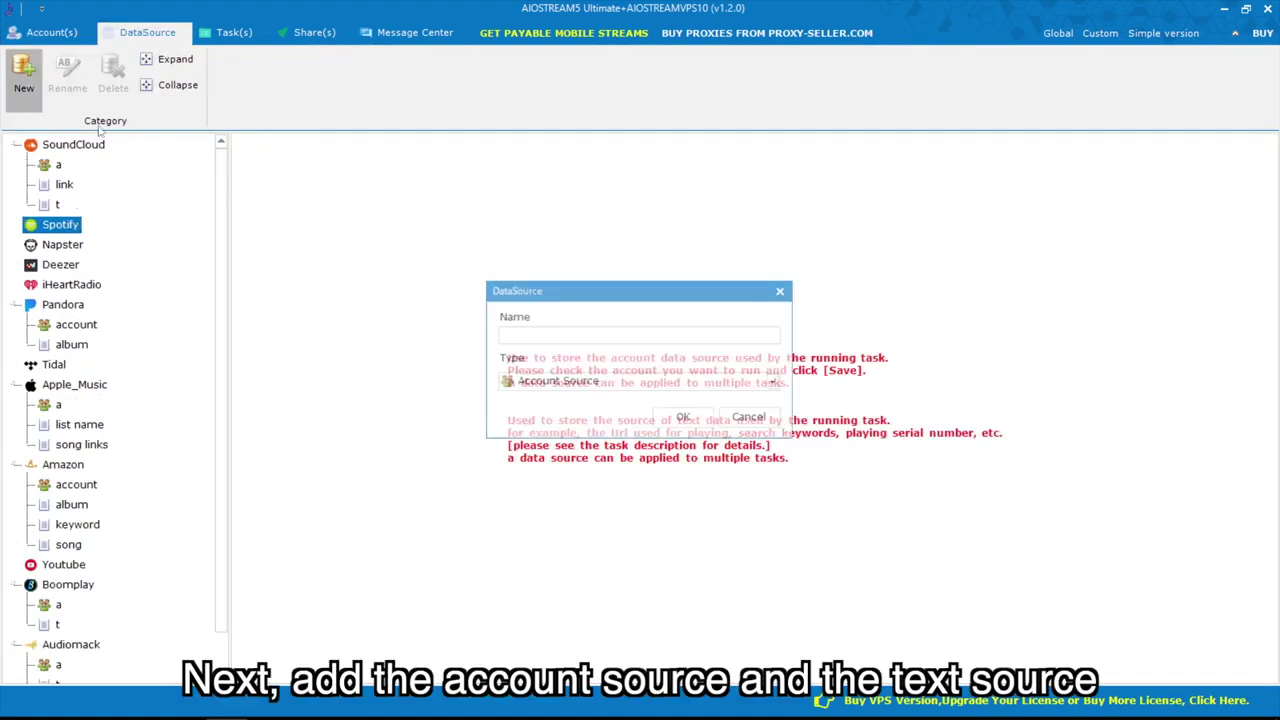
pyautogui.write('a')
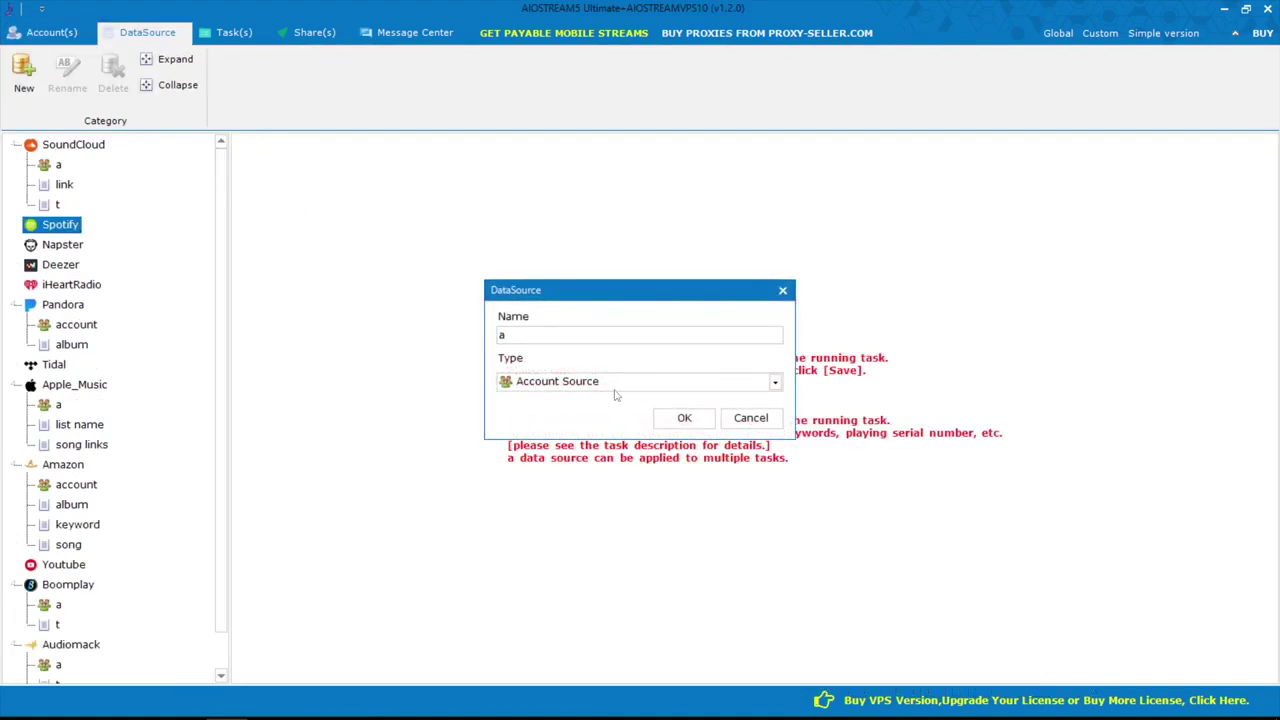
pyautogui.click(665, 418)
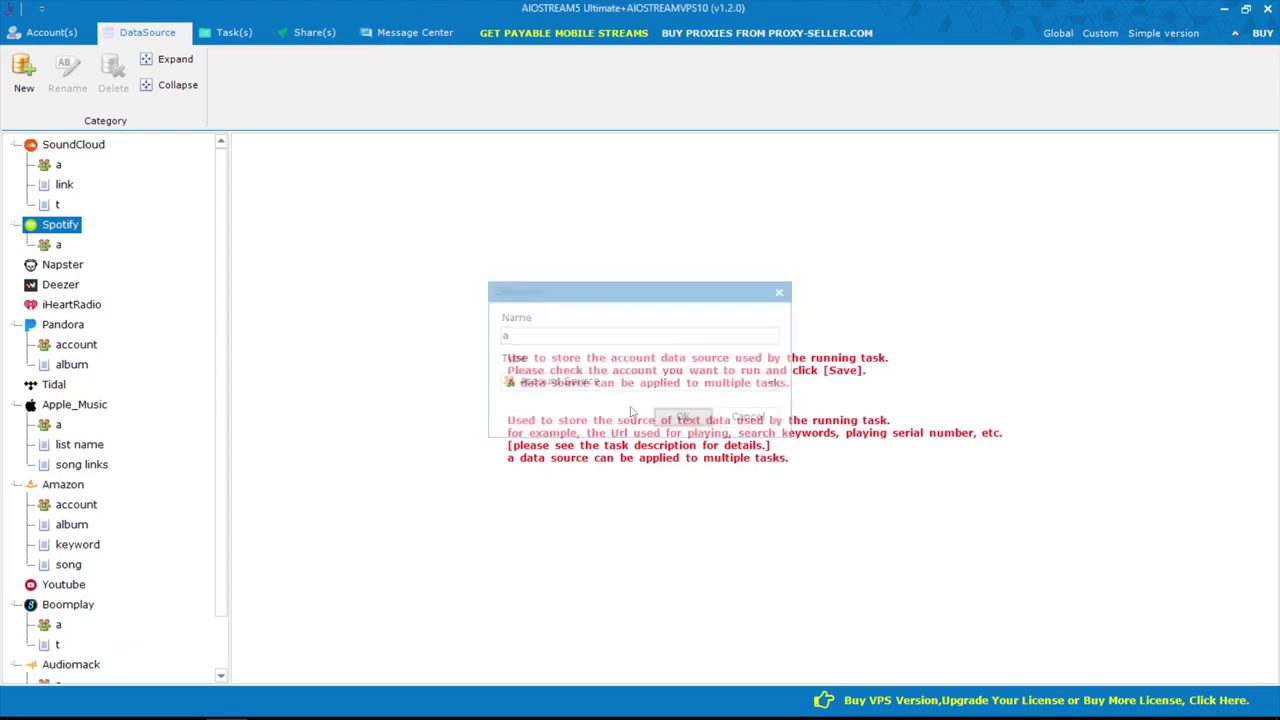
# Step: Add both accounts from the S [2] group to source 'a' and save
pyautogui.click(62, 245)
pyautogui.click(249, 196)
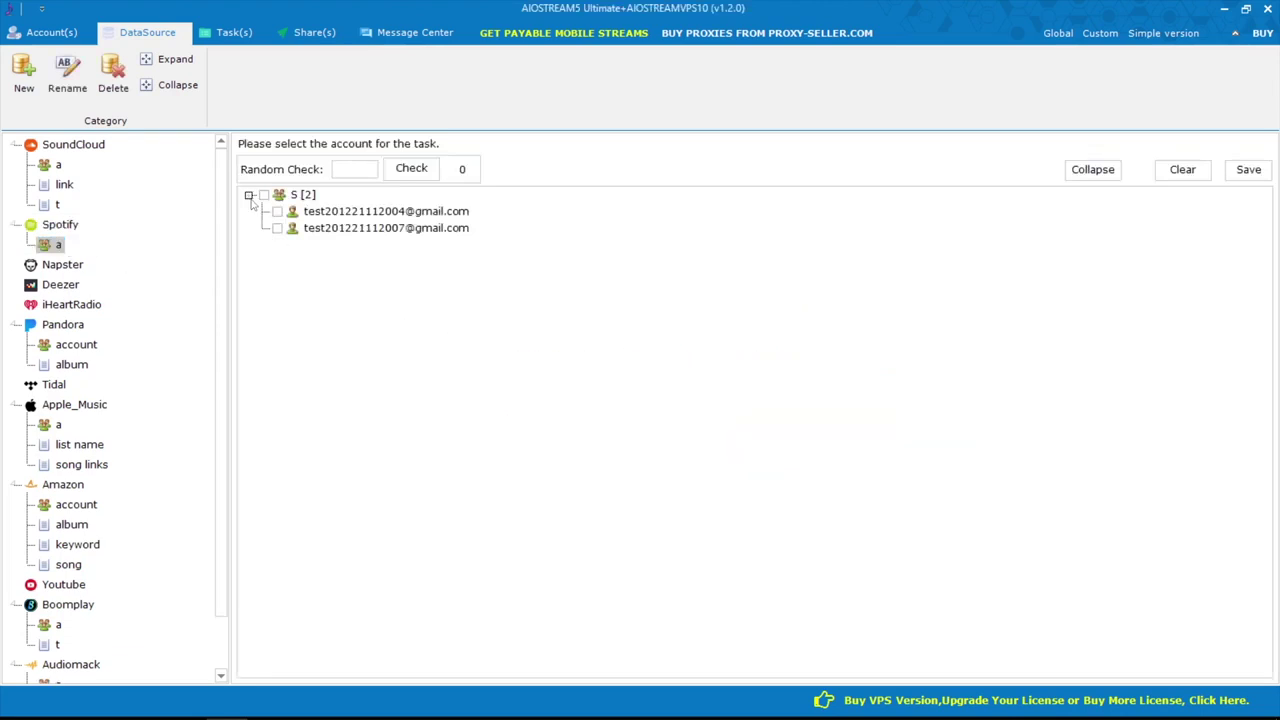
pyautogui.click(264, 196)
pyautogui.click(1248, 170)
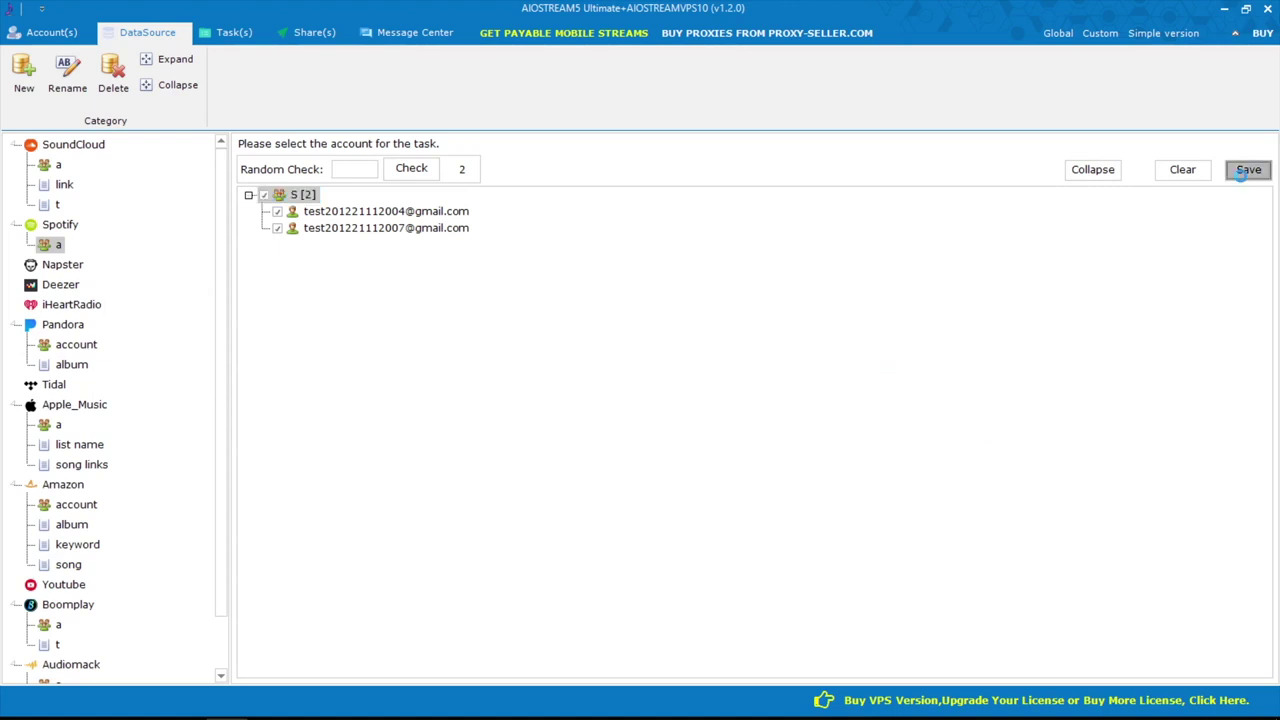
pyautogui.click(655, 428)
# Step: Create a new Spotify data source named 't' of type Text Source
pyautogui.click(22, 88)
pyautogui.write('t')
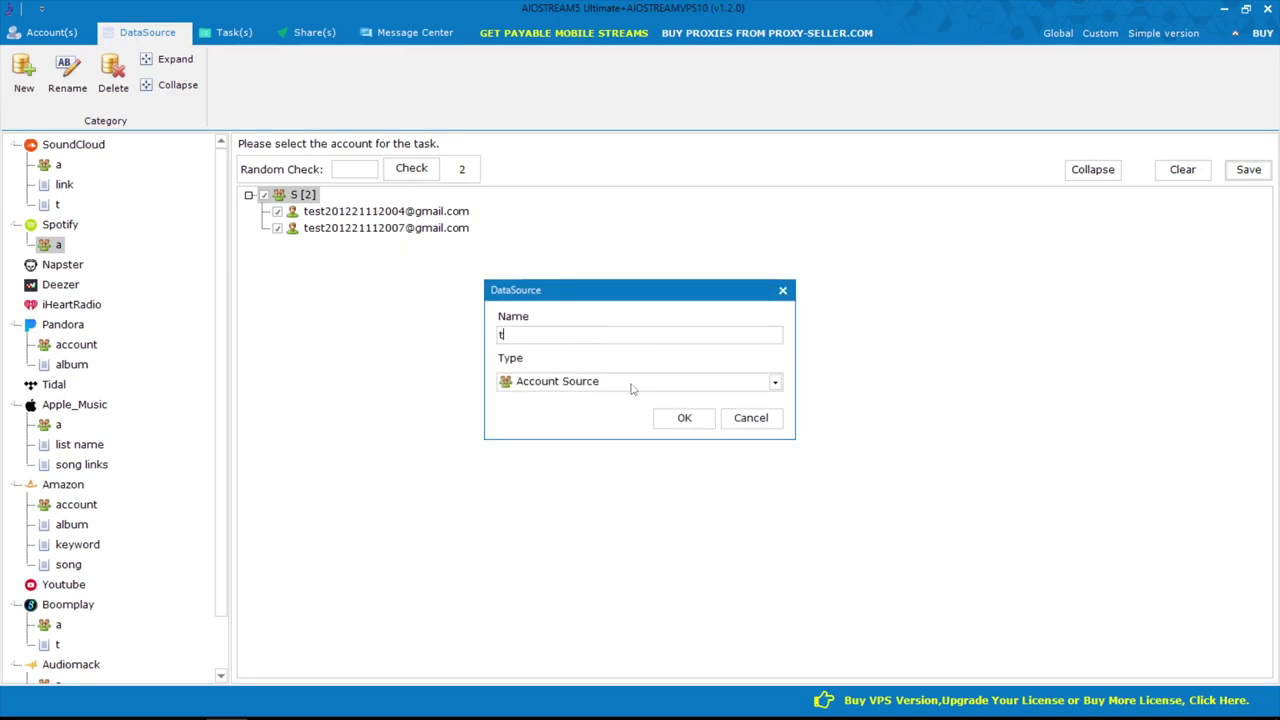
pyautogui.click(632, 388)
pyautogui.click(612, 411)
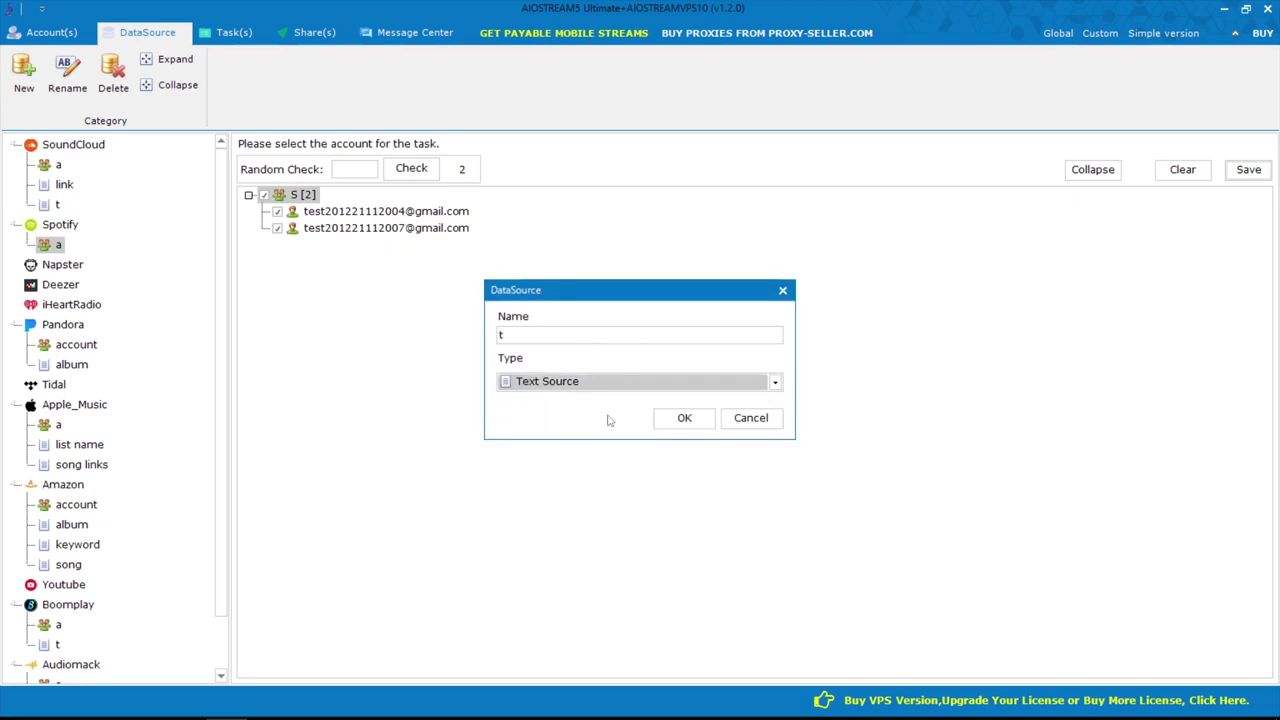
pyautogui.click(667, 425)
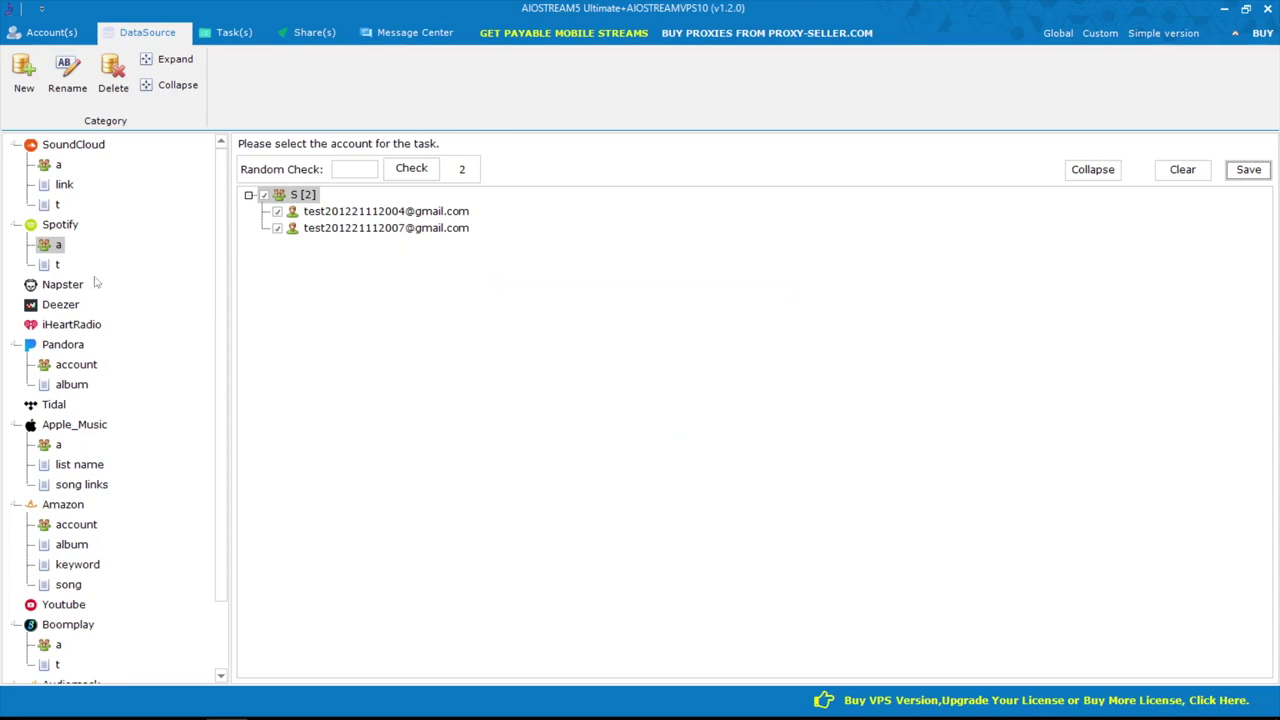
# Step: Paste two Spotify track links into text source 't' and add them
pyautogui.click(57, 265)
pyautogui.click(308, 584)
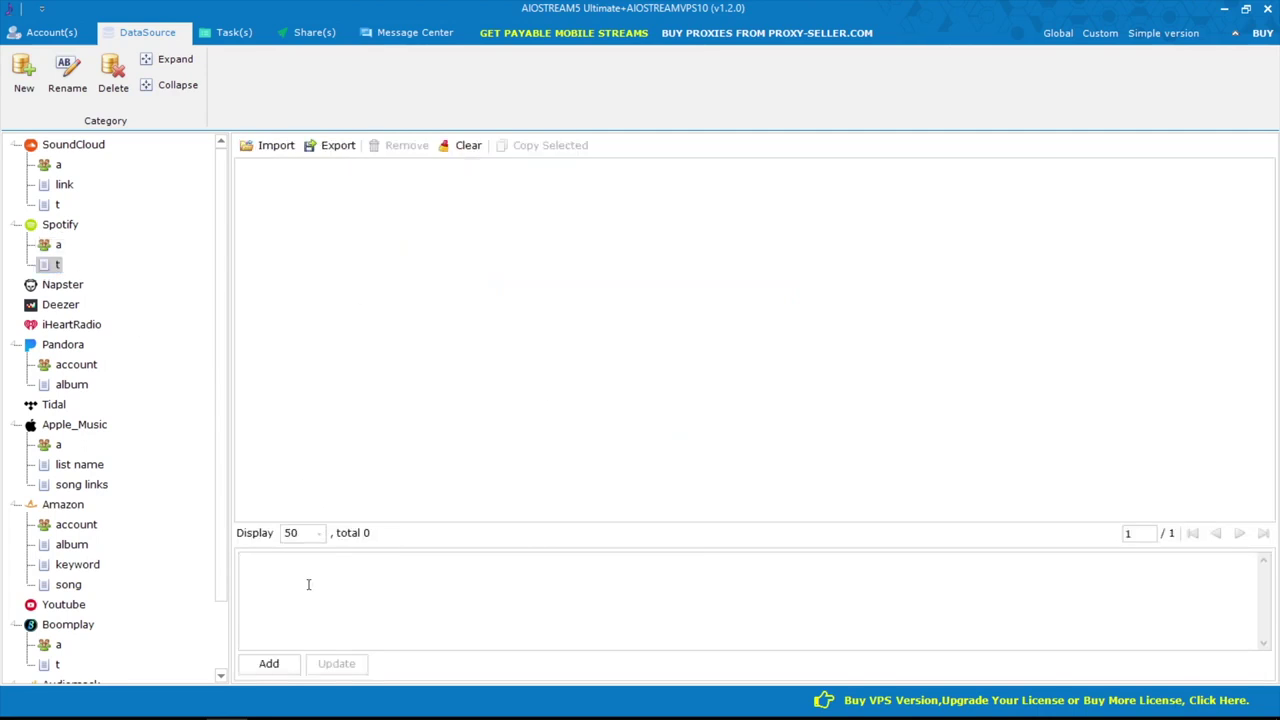
pyautogui.hotkey('ctrl', 'v')
pyautogui.click(269, 666)
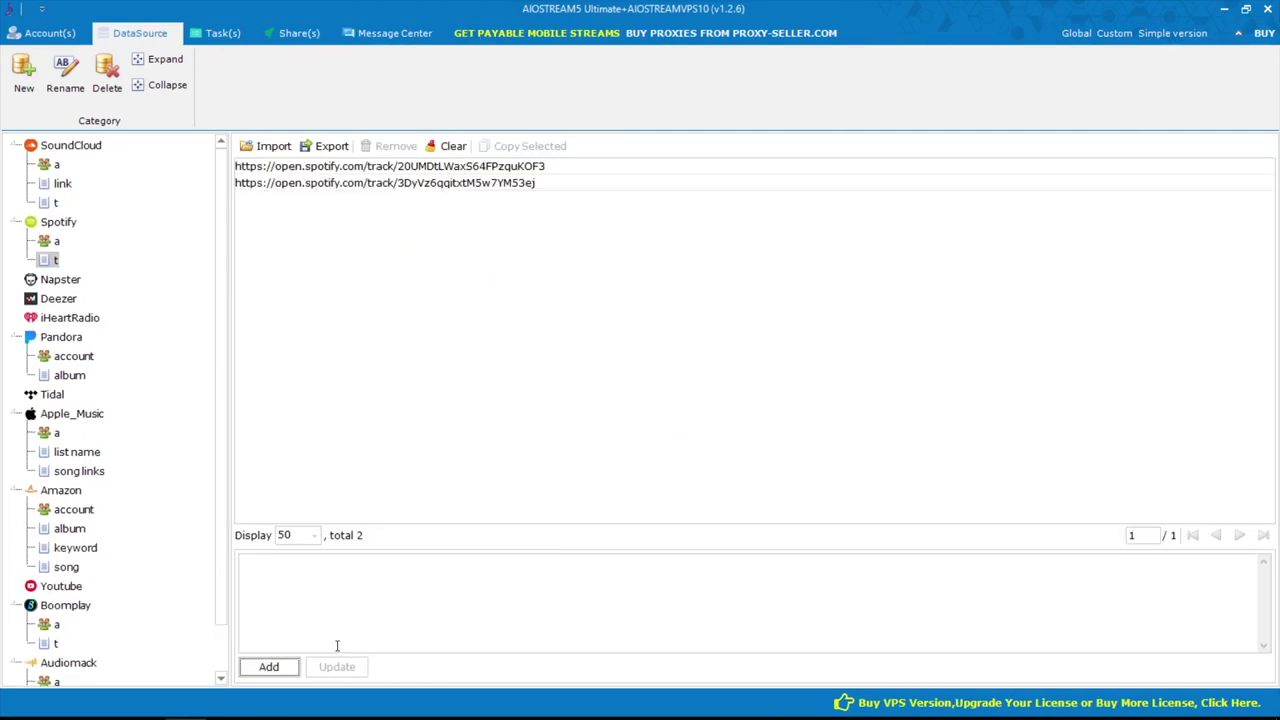
# Step: Create a new Spotify task of type Like_Song
pyautogui.click(236, 40)
pyautogui.click(58, 165)
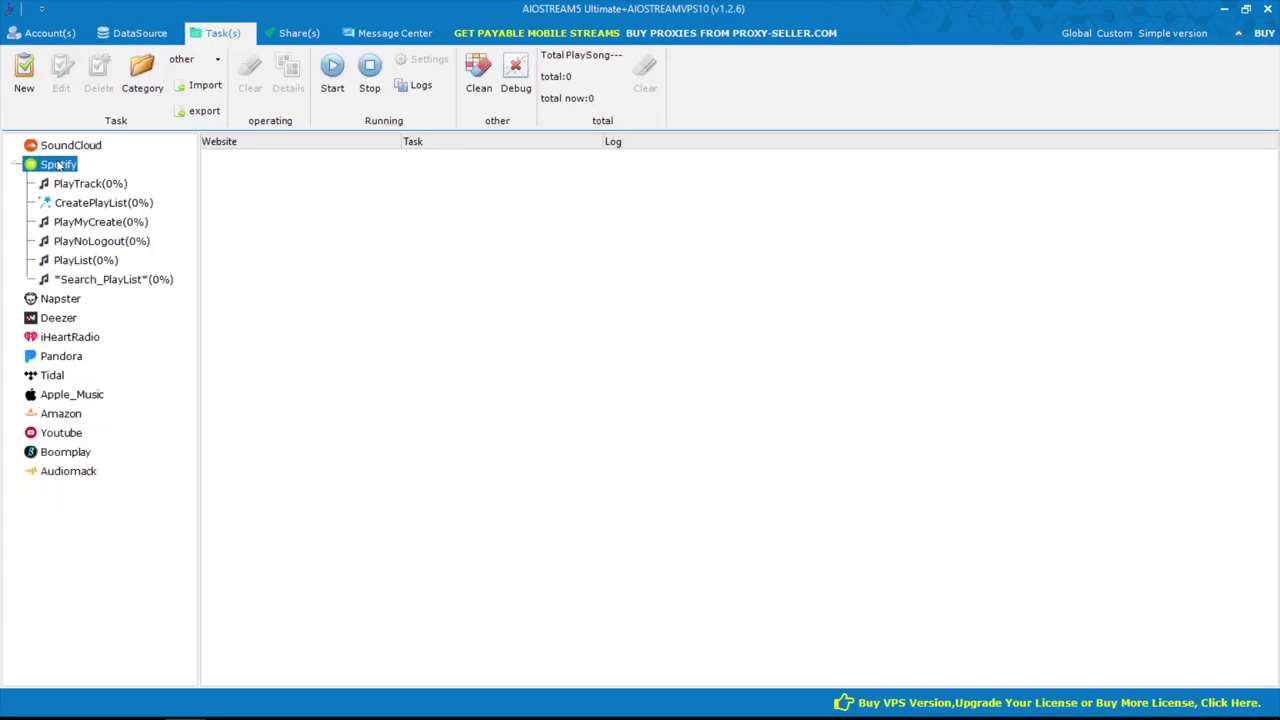
pyautogui.click(24, 72)
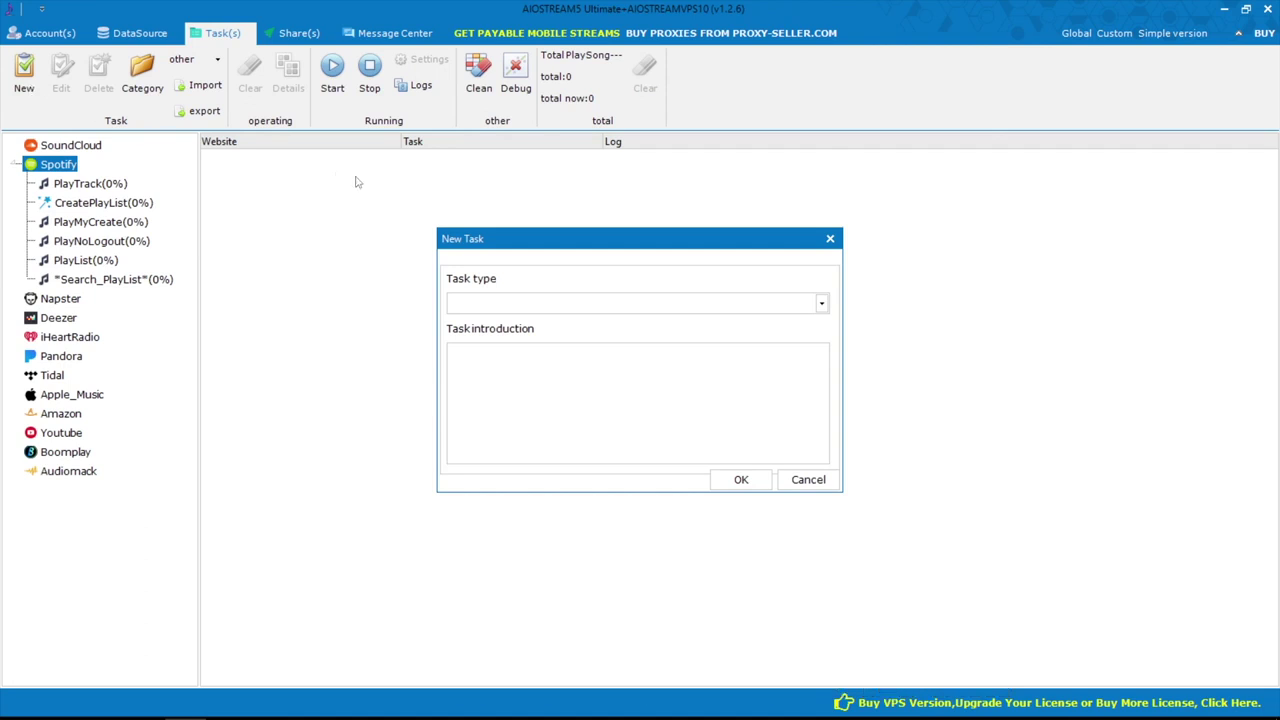
pyautogui.click(613, 306)
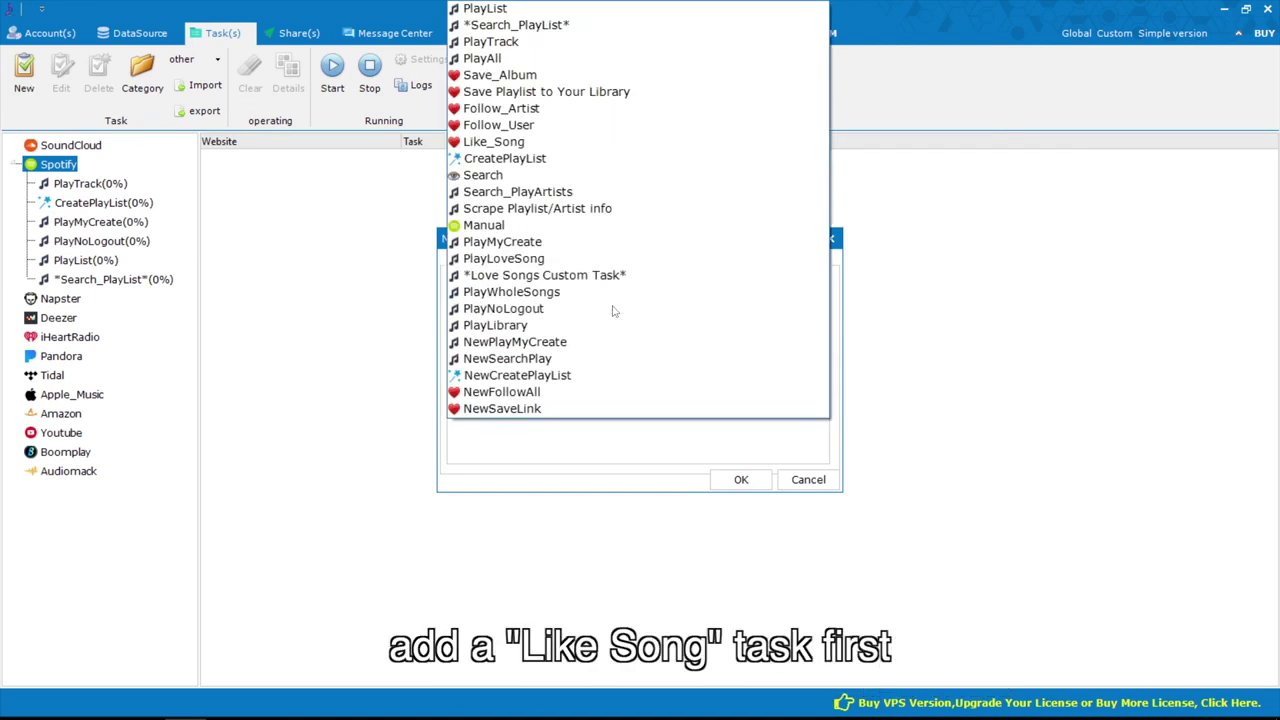
pyautogui.click(537, 142)
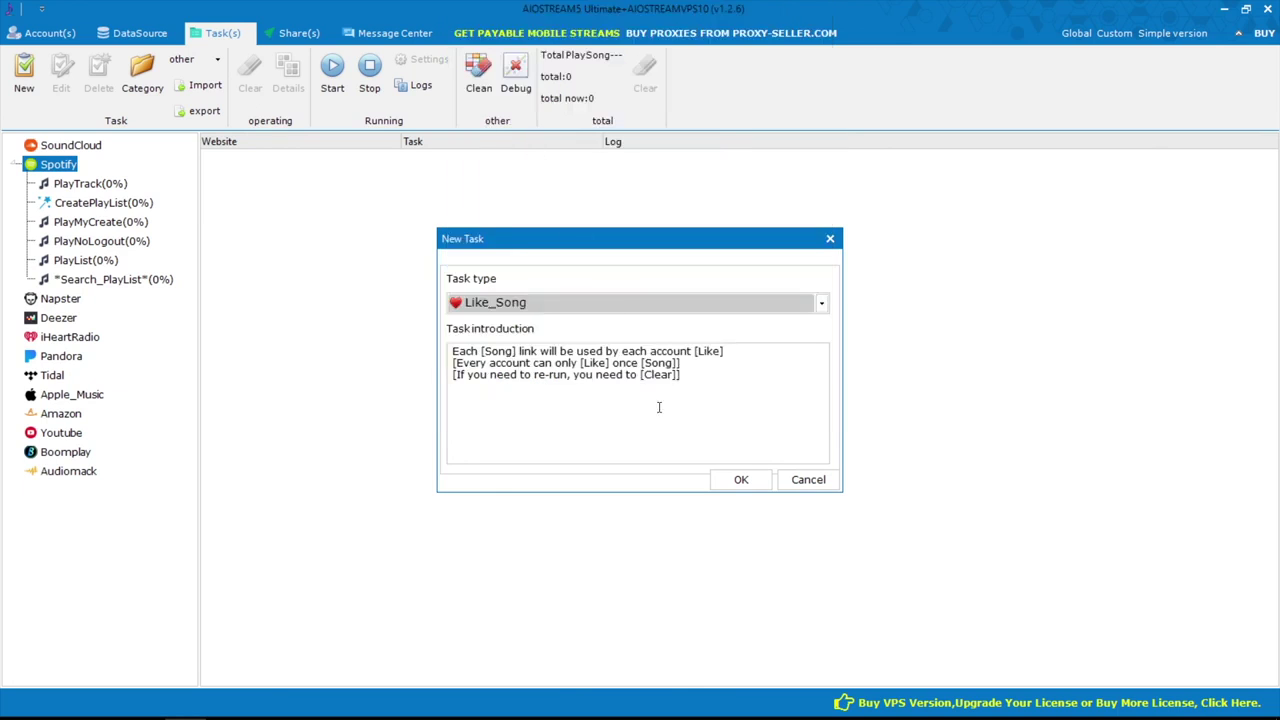
pyautogui.click(737, 476)
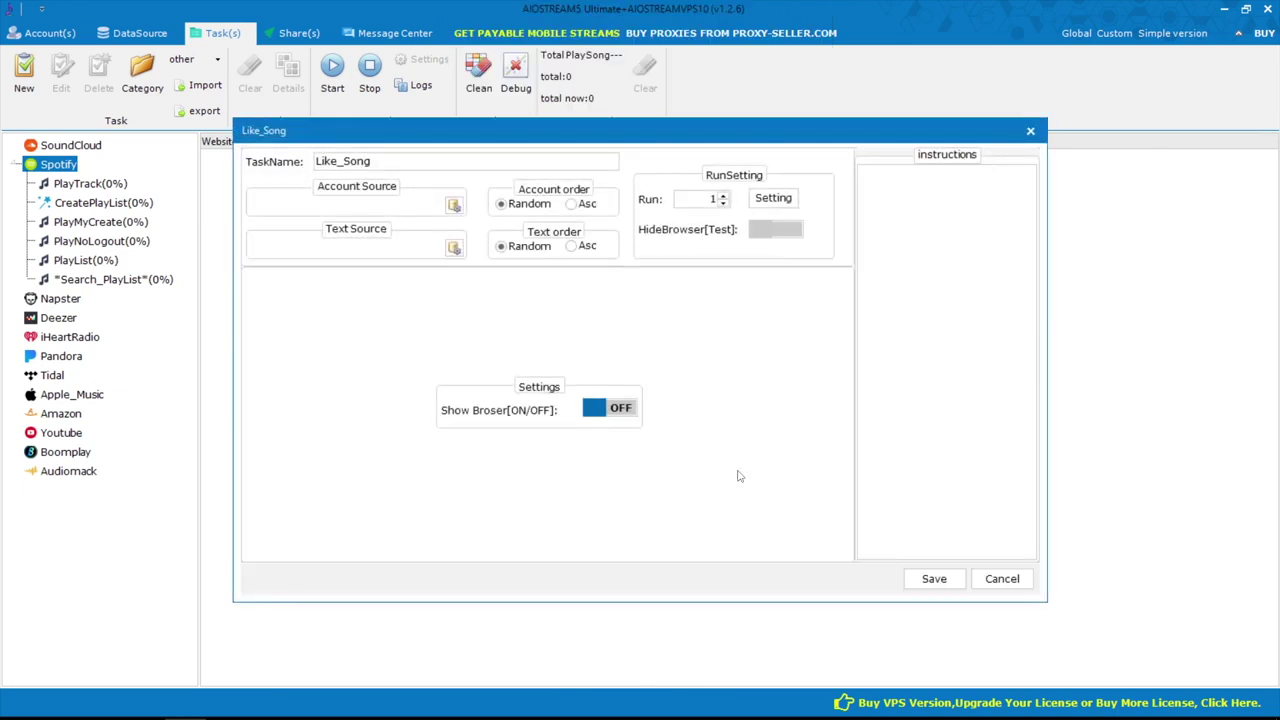
# Step: Set Like_Song to account source 'a', text source 't', Show Browser on, and save
pyautogui.click(335, 212)
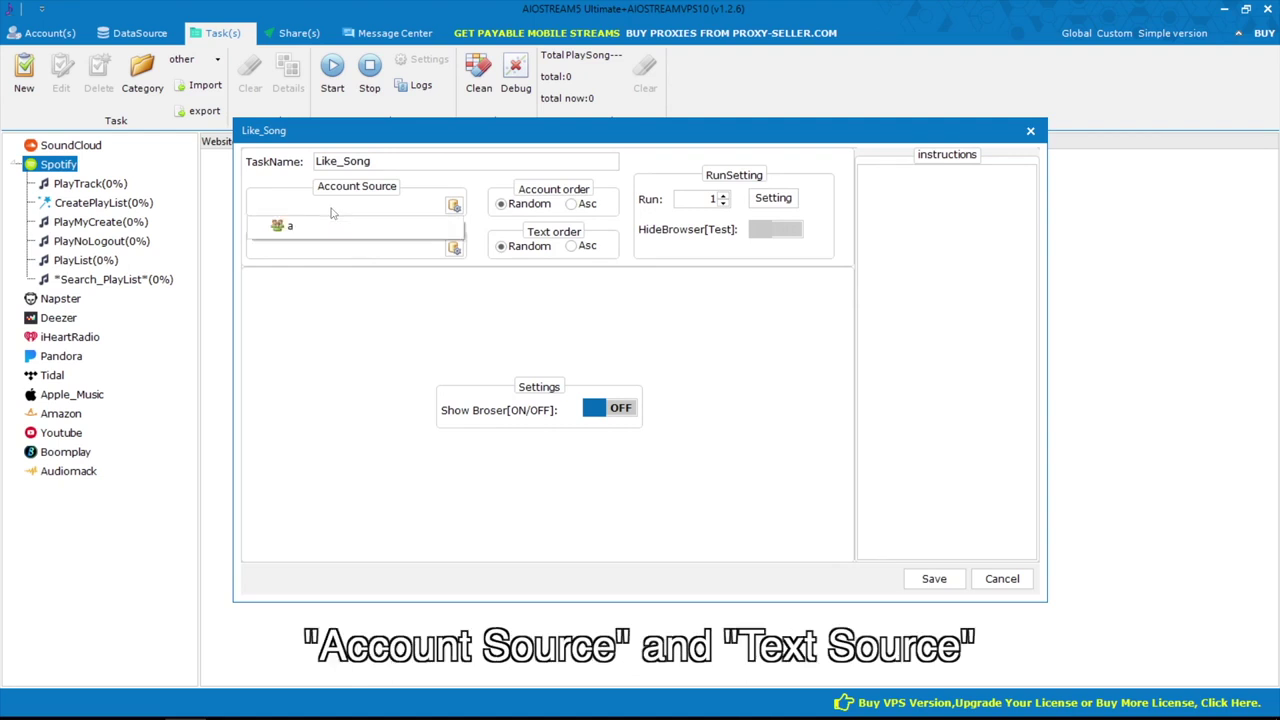
pyautogui.click(363, 249)
pyautogui.click(344, 270)
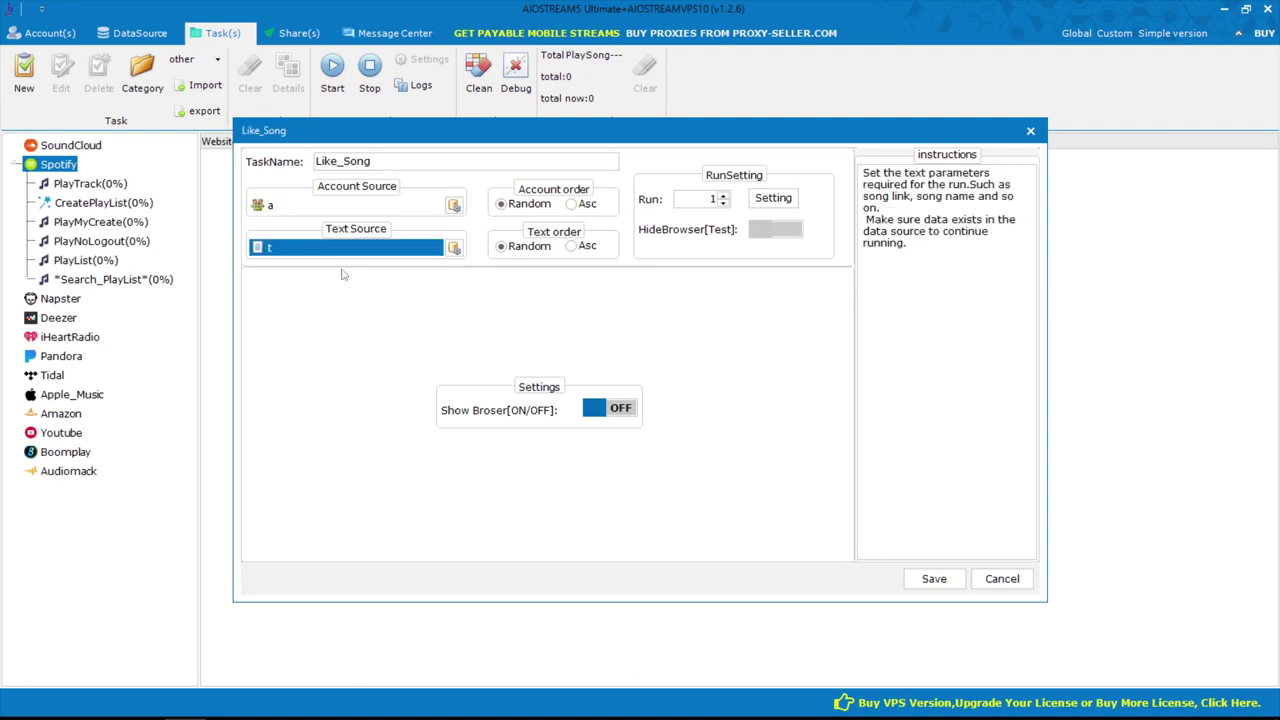
pyautogui.moveTo(596, 414); pyautogui.dragTo(624, 416)
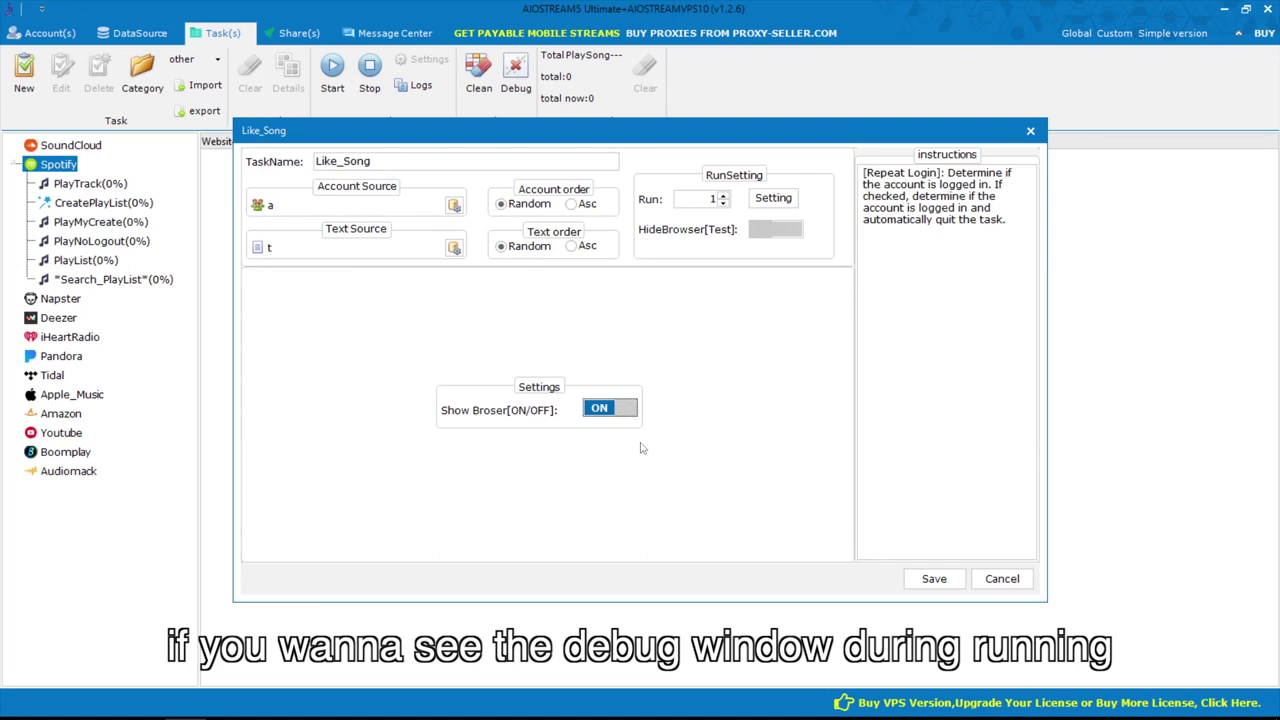
pyautogui.click(932, 578)
# Step: Create a second Spotify task of type PlayLoveSong
pyautogui.click(28, 85)
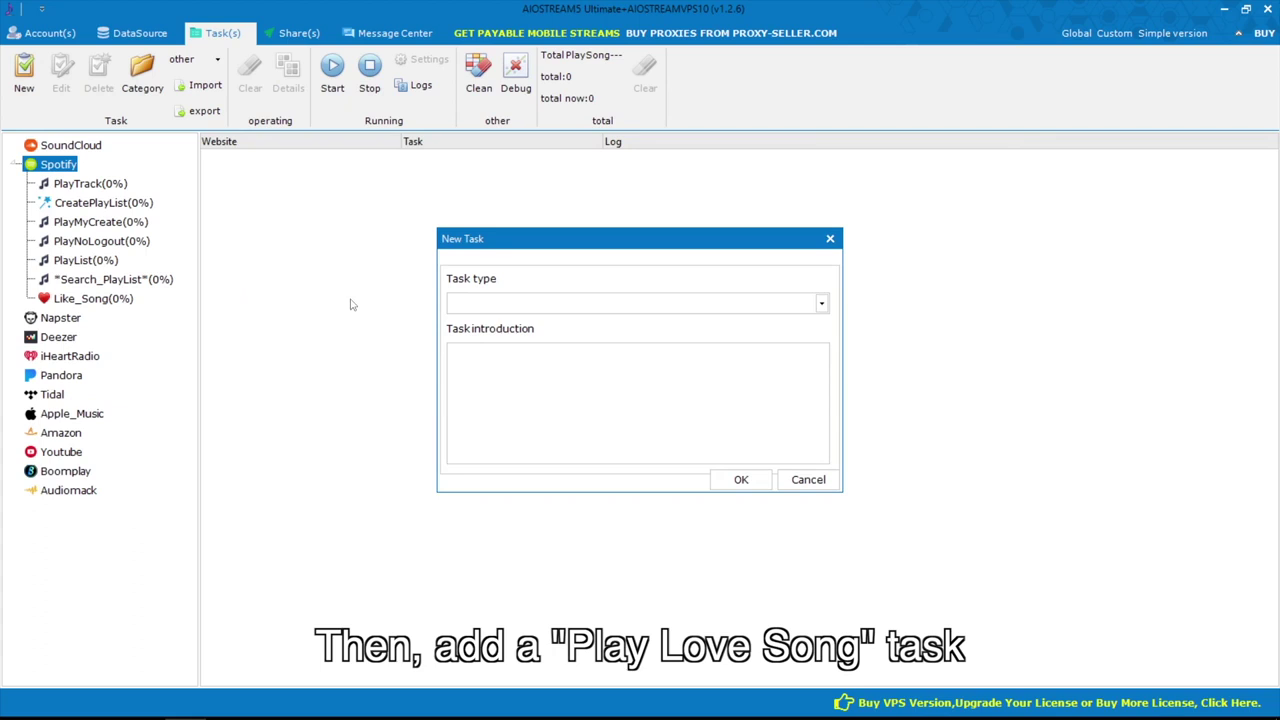
pyautogui.click(555, 306)
pyautogui.click(548, 259)
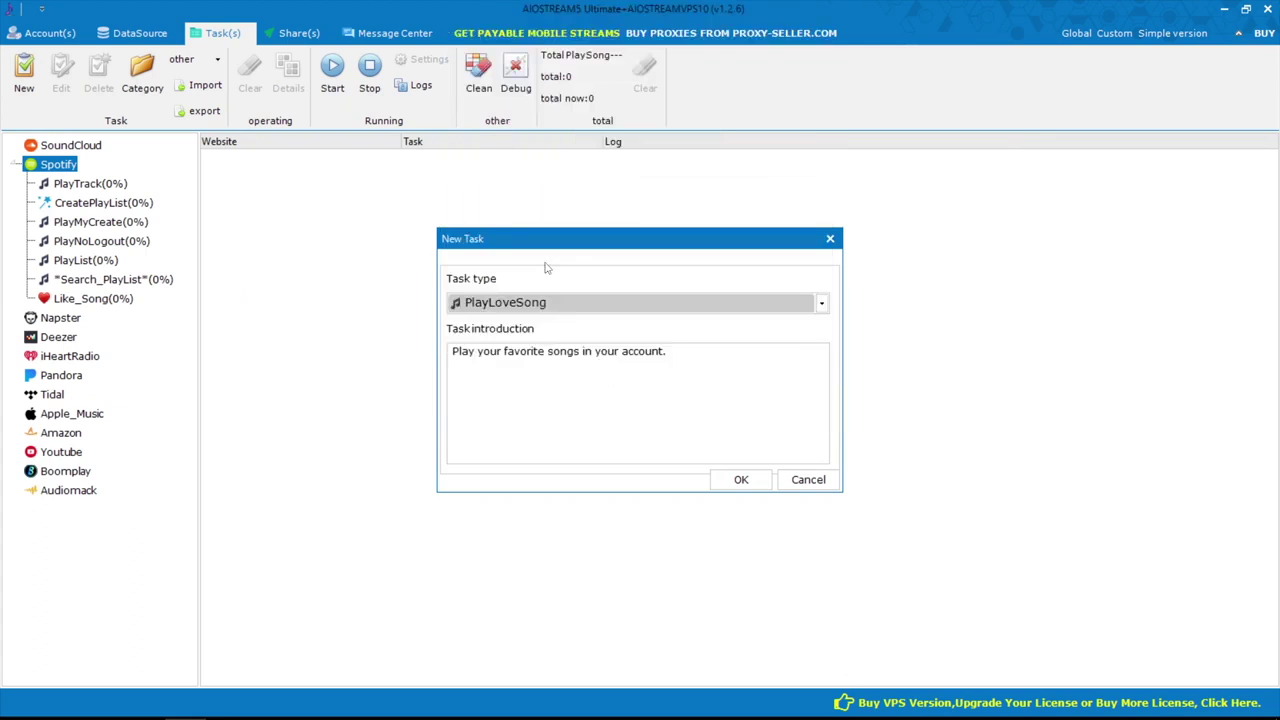
pyautogui.click(740, 479)
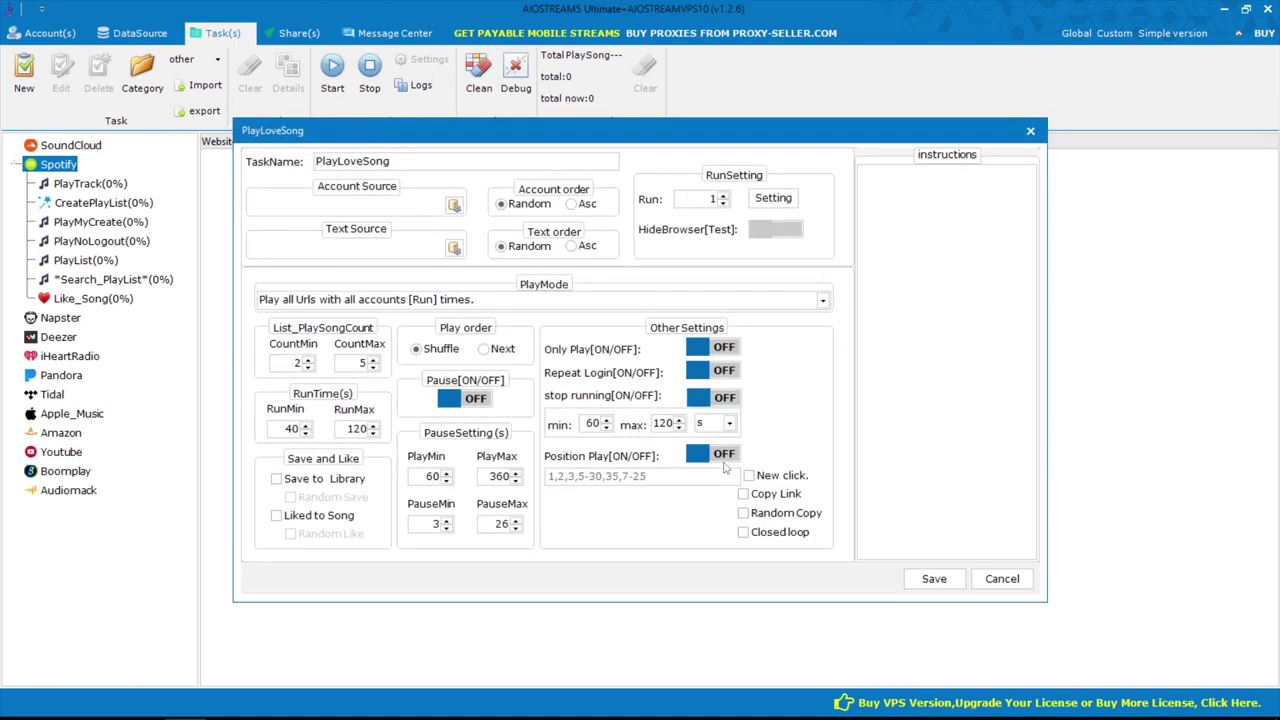
# Step: Use account source 'a' and the text source, both taken in ascending order
pyautogui.click(414, 210)
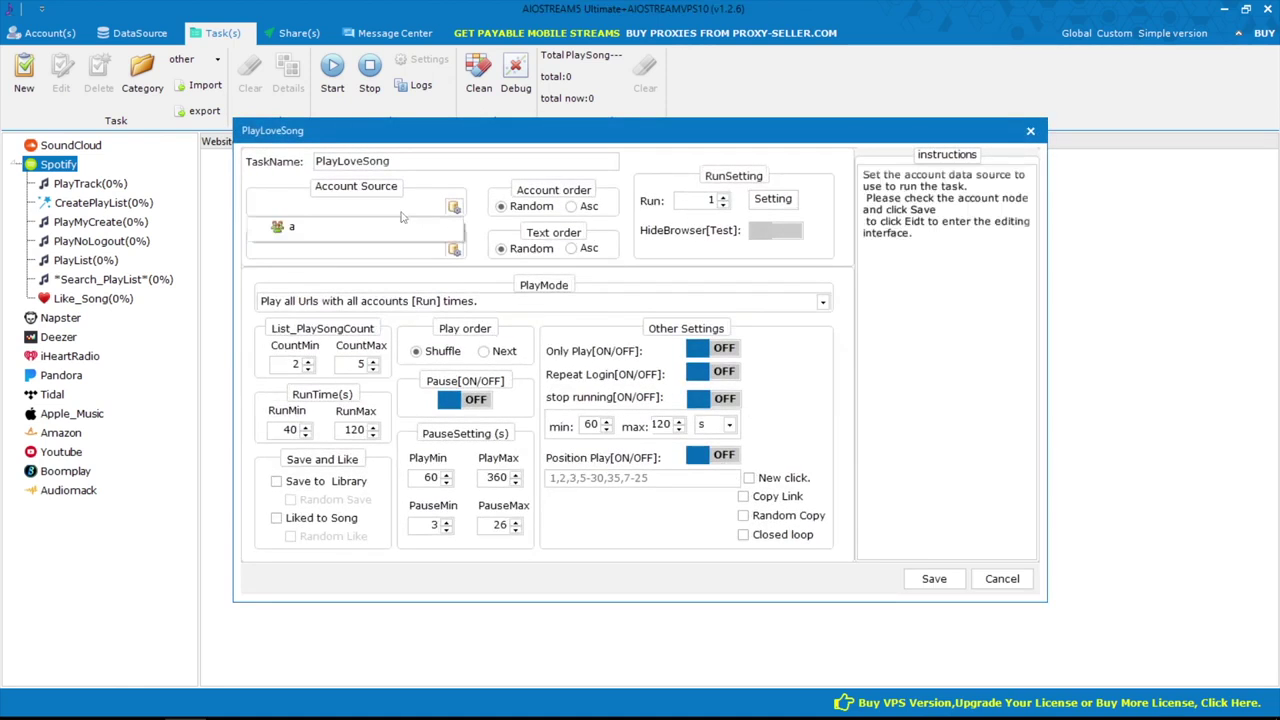
pyautogui.click(282, 228)
pyautogui.click(348, 250)
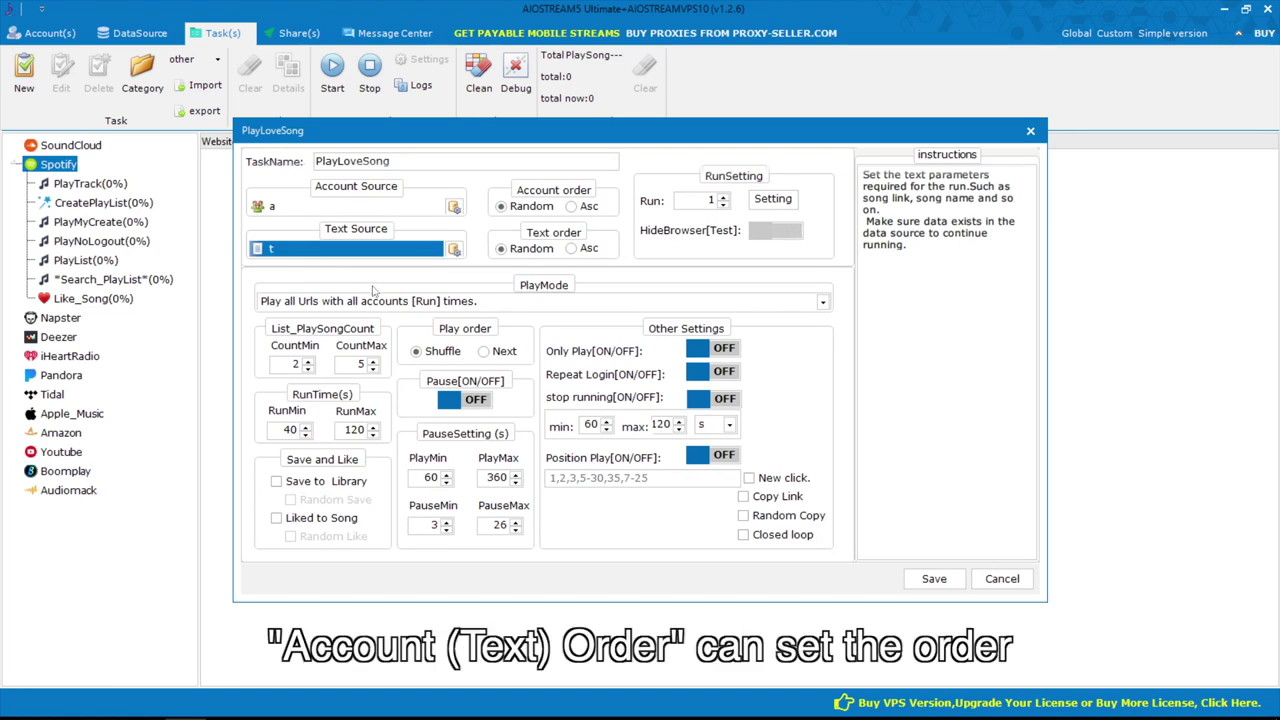
pyautogui.click(578, 207)
pyautogui.click(580, 248)
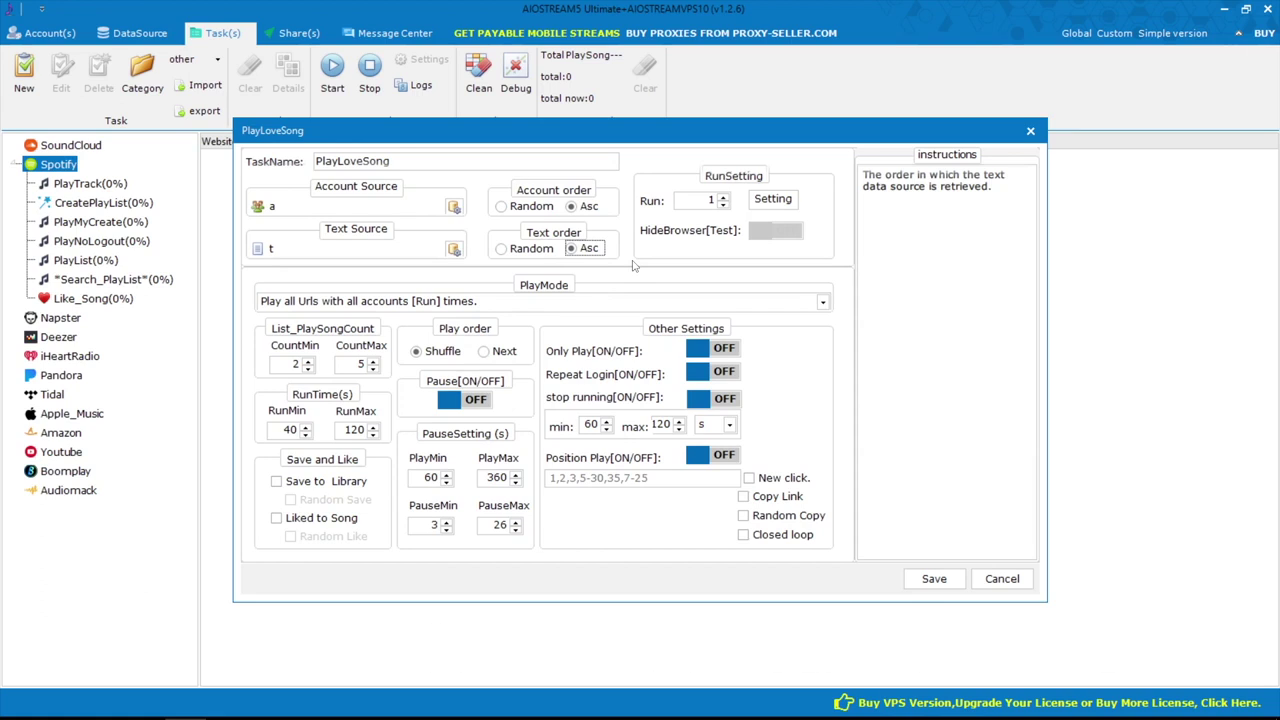
# Step: Lower the task's run count to 1, leaving advanced run limits unchanged
pyautogui.click(722, 198)
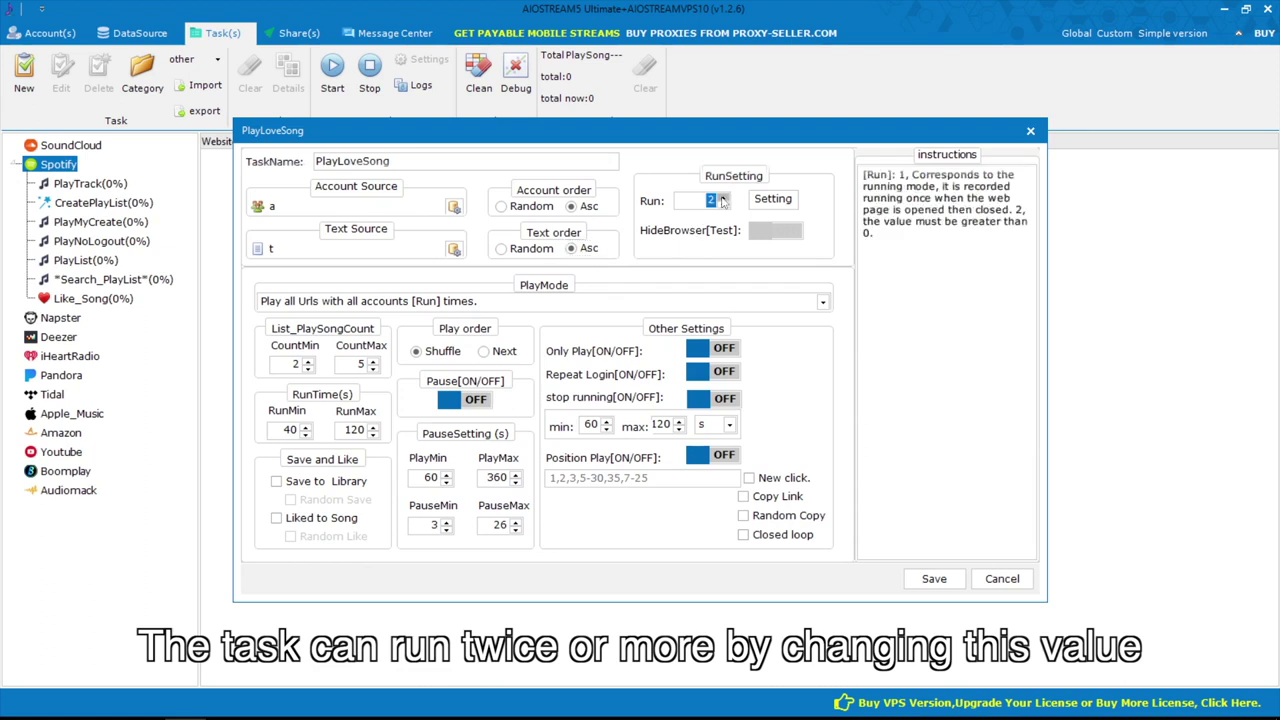
pyautogui.click(723, 205)
pyautogui.click(723, 205)
pyautogui.click(778, 201)
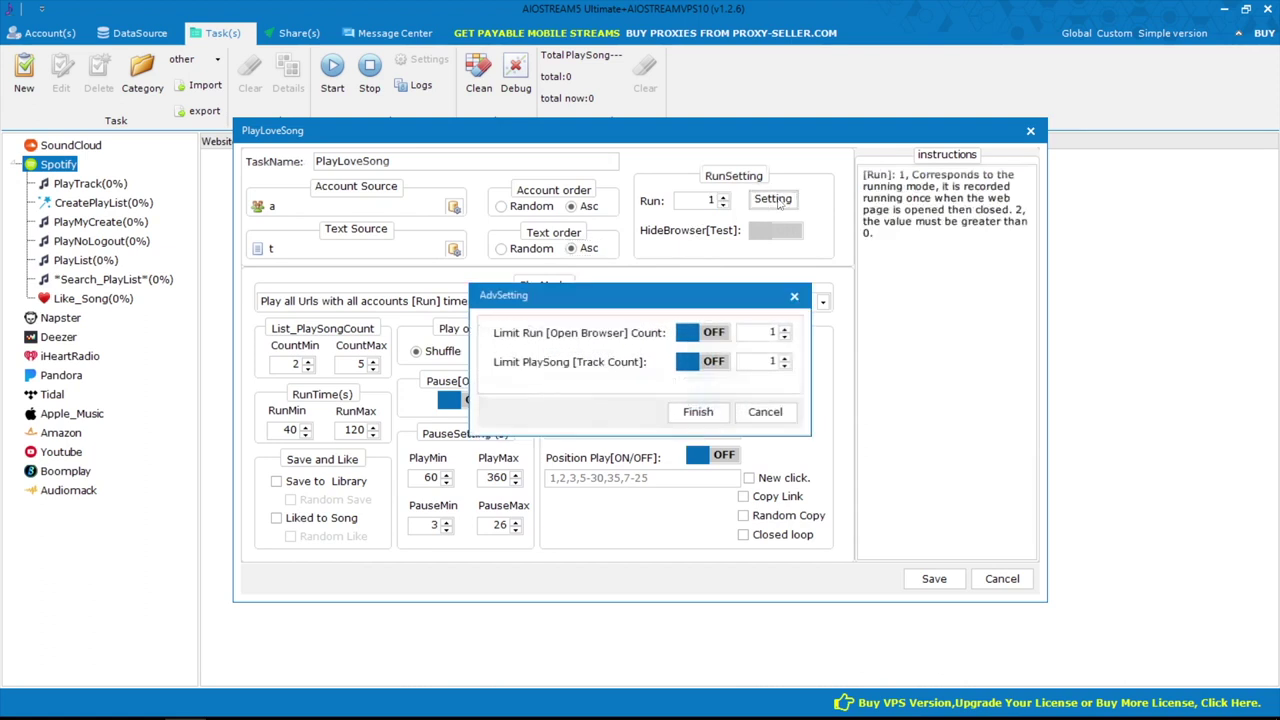
pyautogui.press('Escape')
# Step: Keep the play-all-URLs mode, set 3 songs max and 60 s minimum play time, Pause off
pyautogui.click(588, 308)
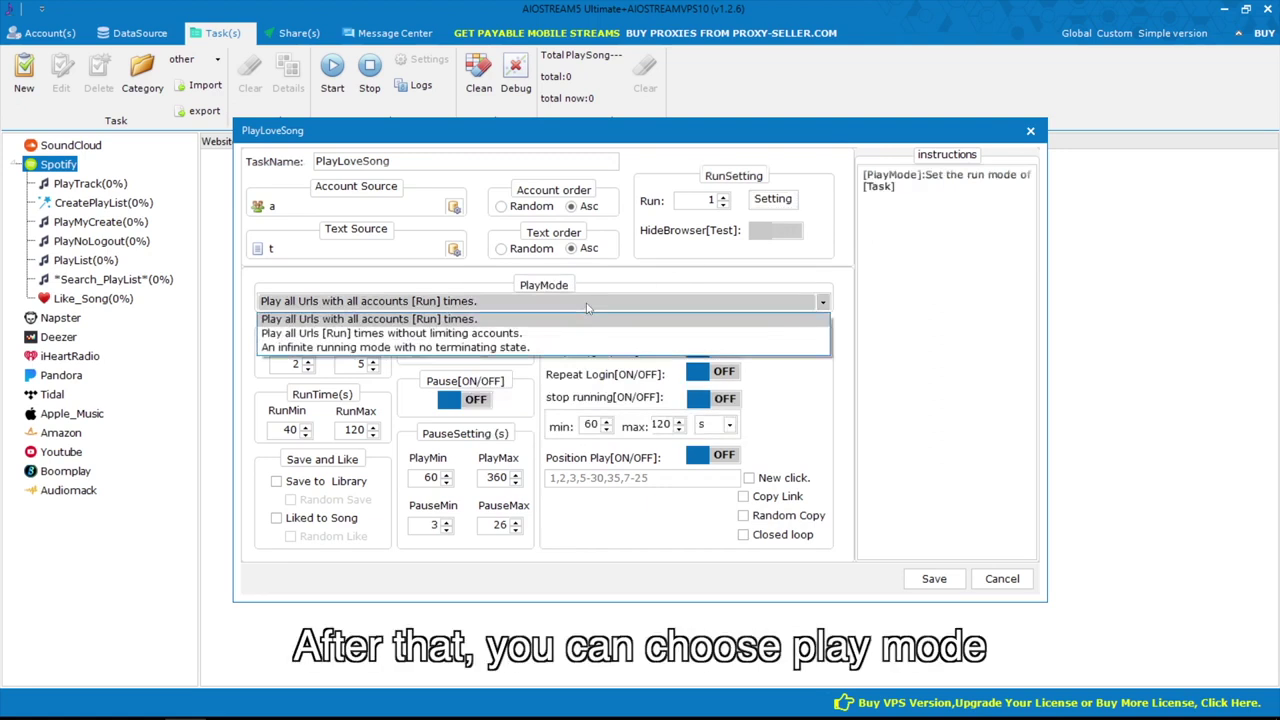
pyautogui.click(588, 308)
pyautogui.click(362, 365)
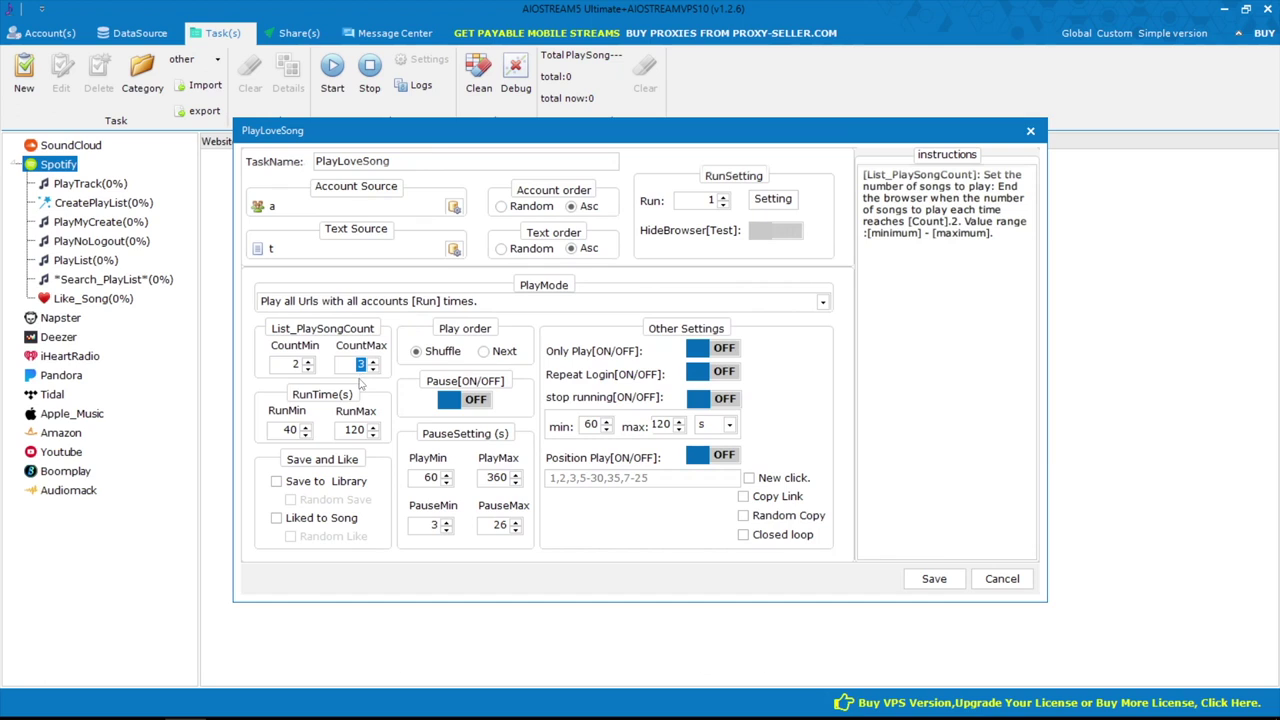
pyautogui.click(291, 430)
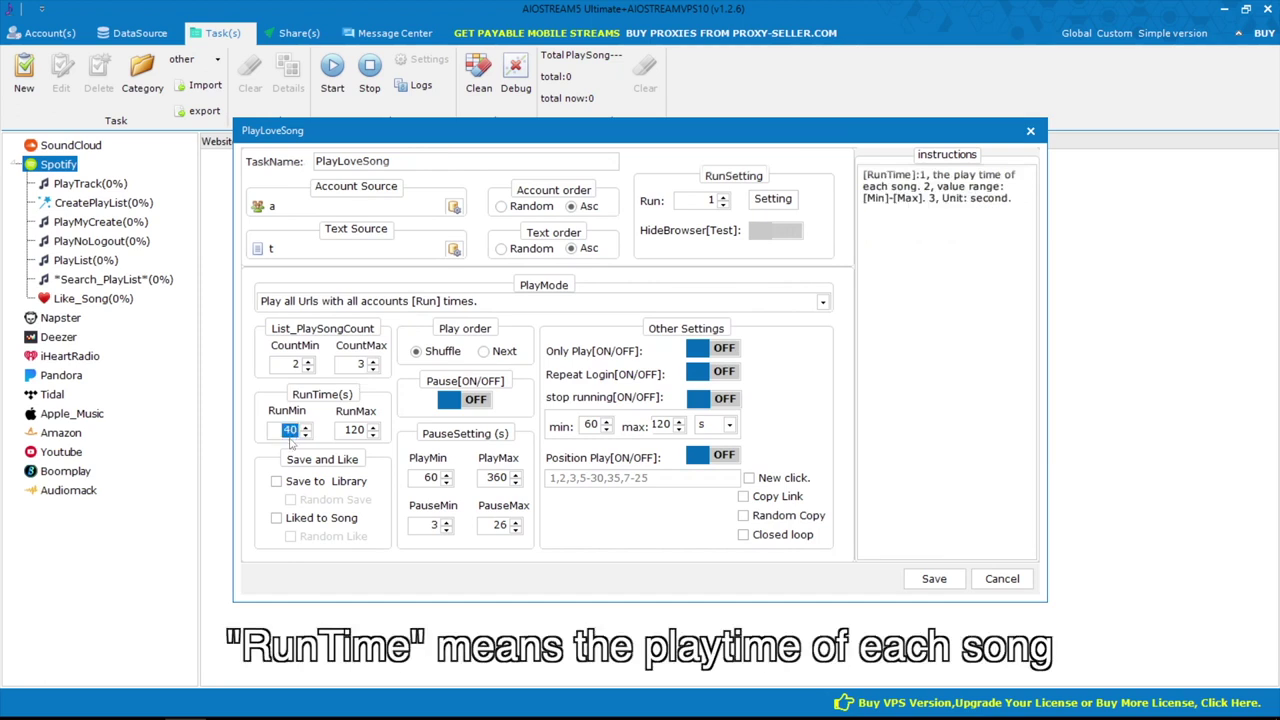
pyautogui.write('60')
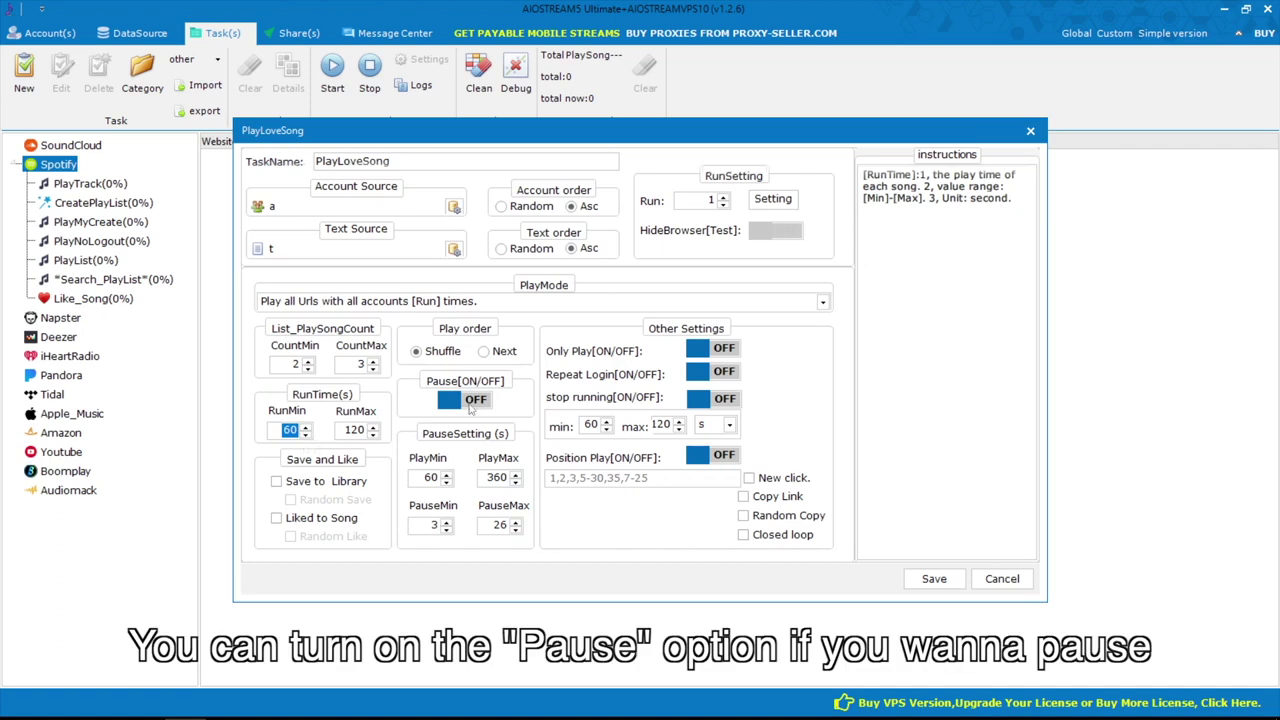
pyautogui.click(475, 401)
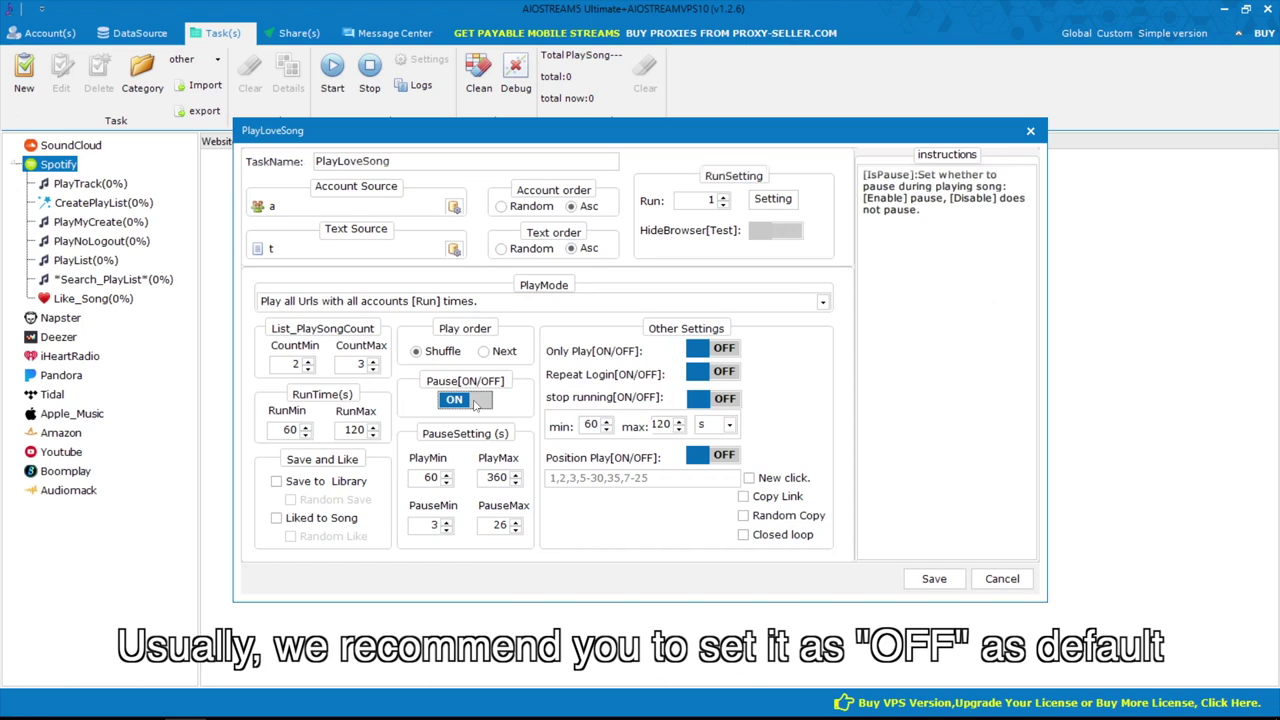
pyautogui.click(474, 401)
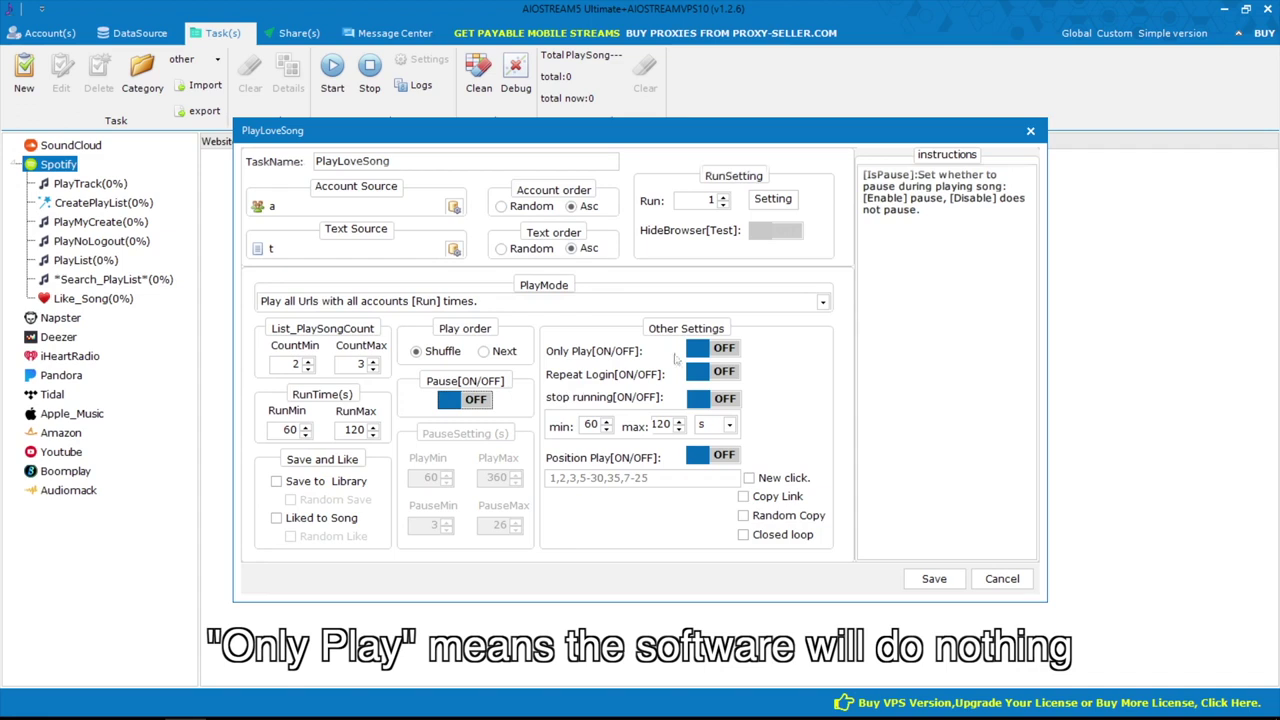
# Step: Try the Only Play, Repeat Login and stop running options, leaving each off
pyautogui.click(712, 350)
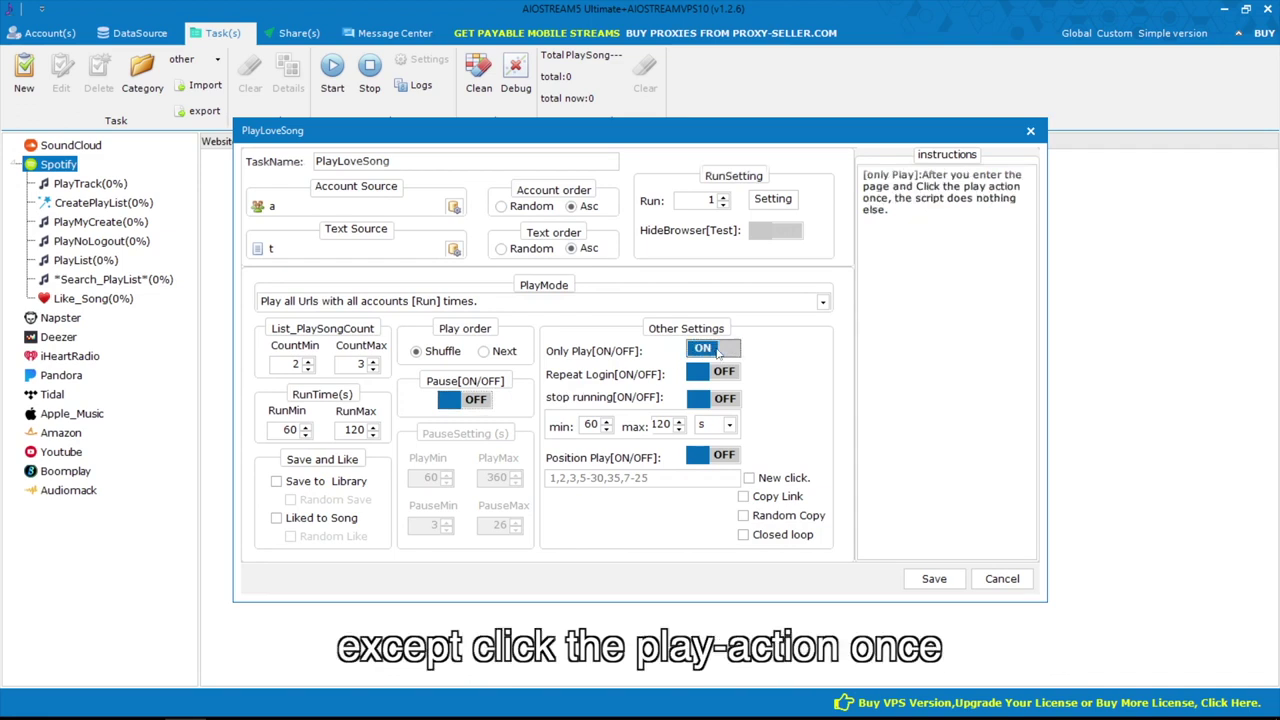
pyautogui.click(717, 352)
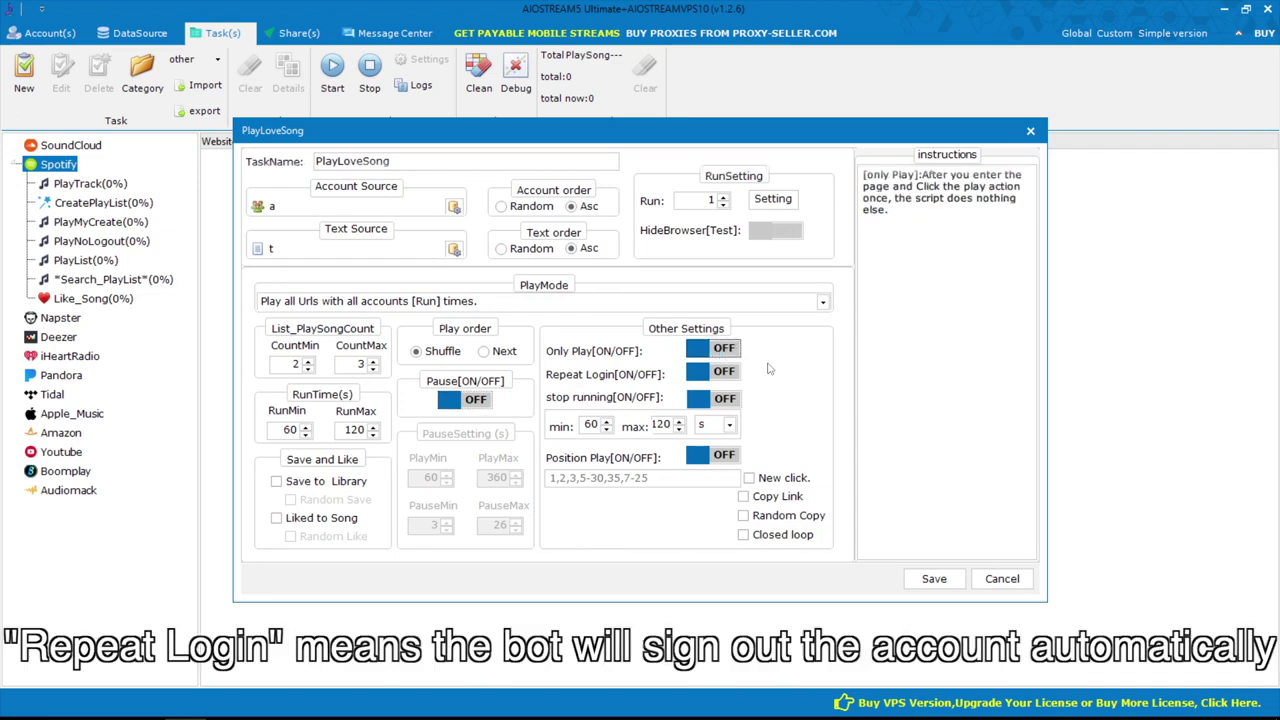
pyautogui.click(728, 375)
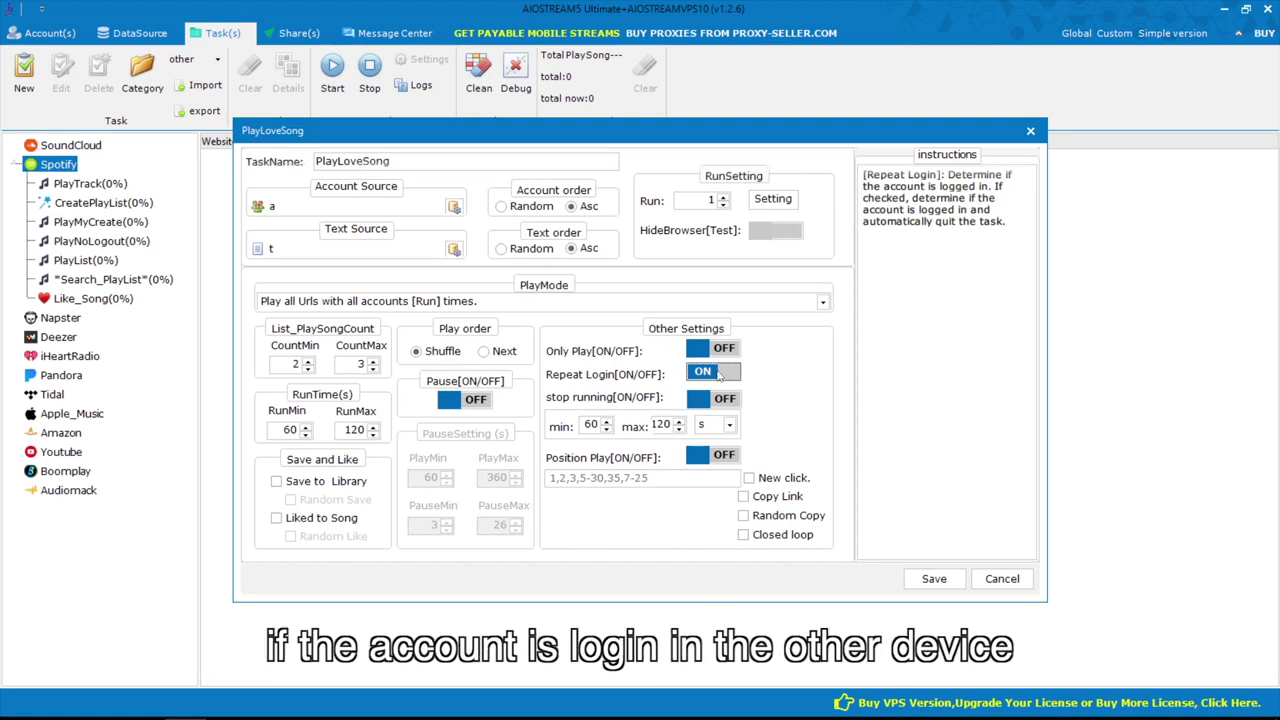
pyautogui.click(720, 373)
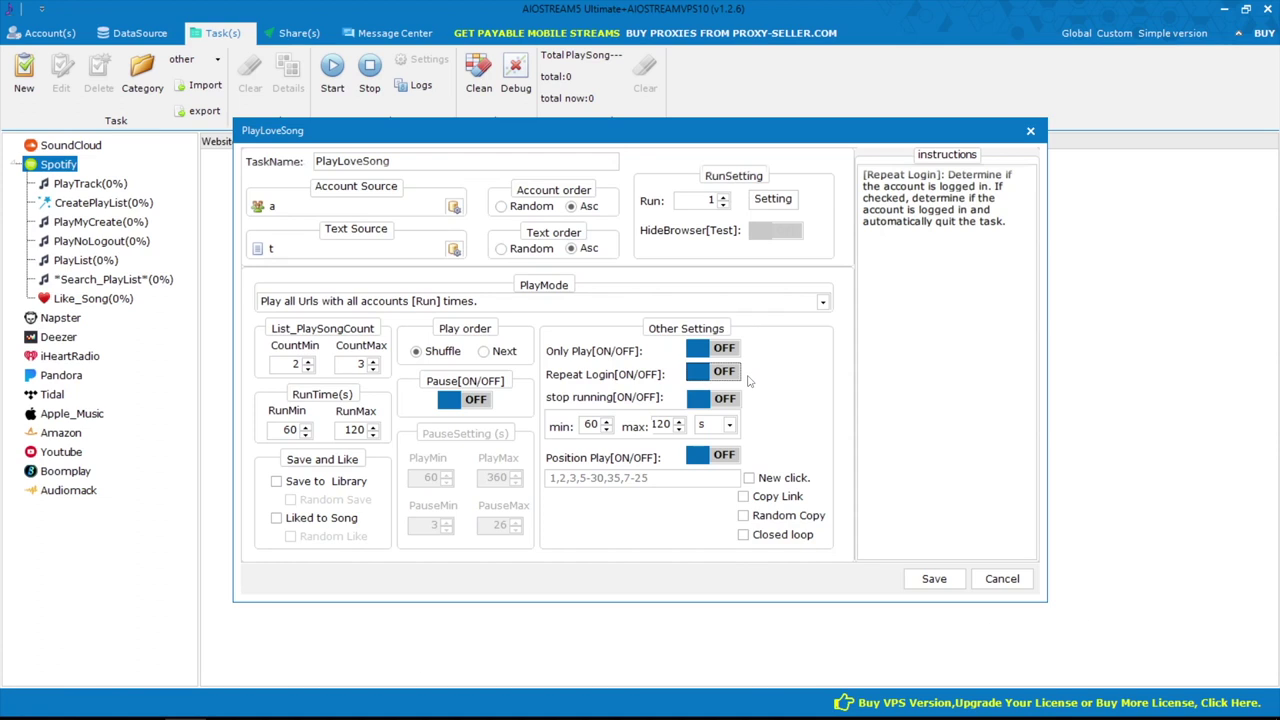
pyautogui.click(725, 399)
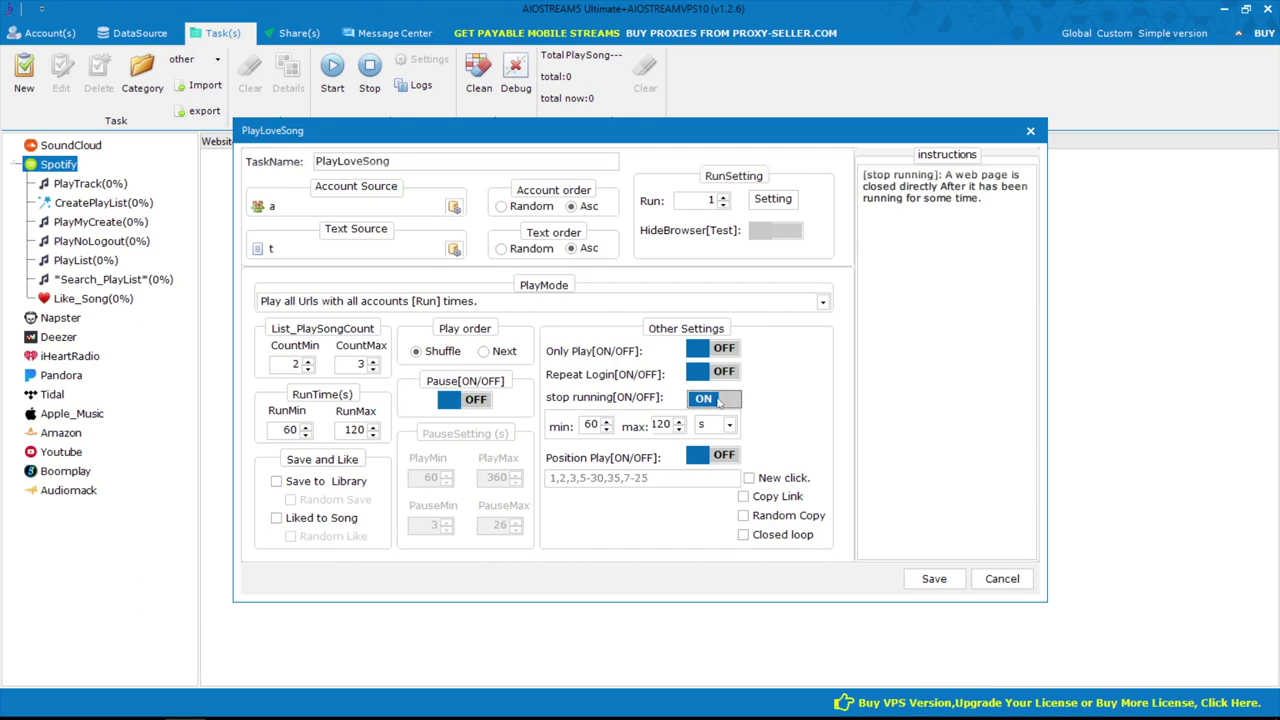
pyautogui.click(727, 401)
# Step: Leave Position Play off, enable New click, and save the PlayLoveSong task
pyautogui.click(707, 456)
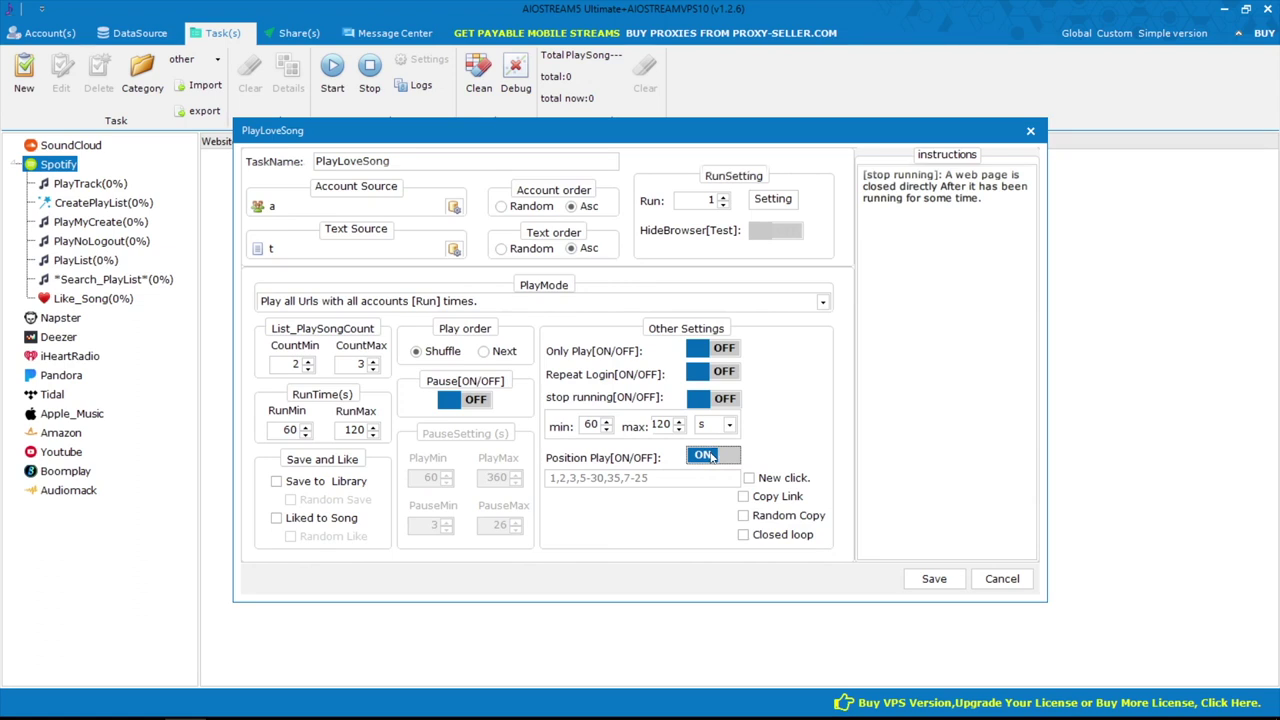
pyautogui.click(710, 456)
pyautogui.click(768, 479)
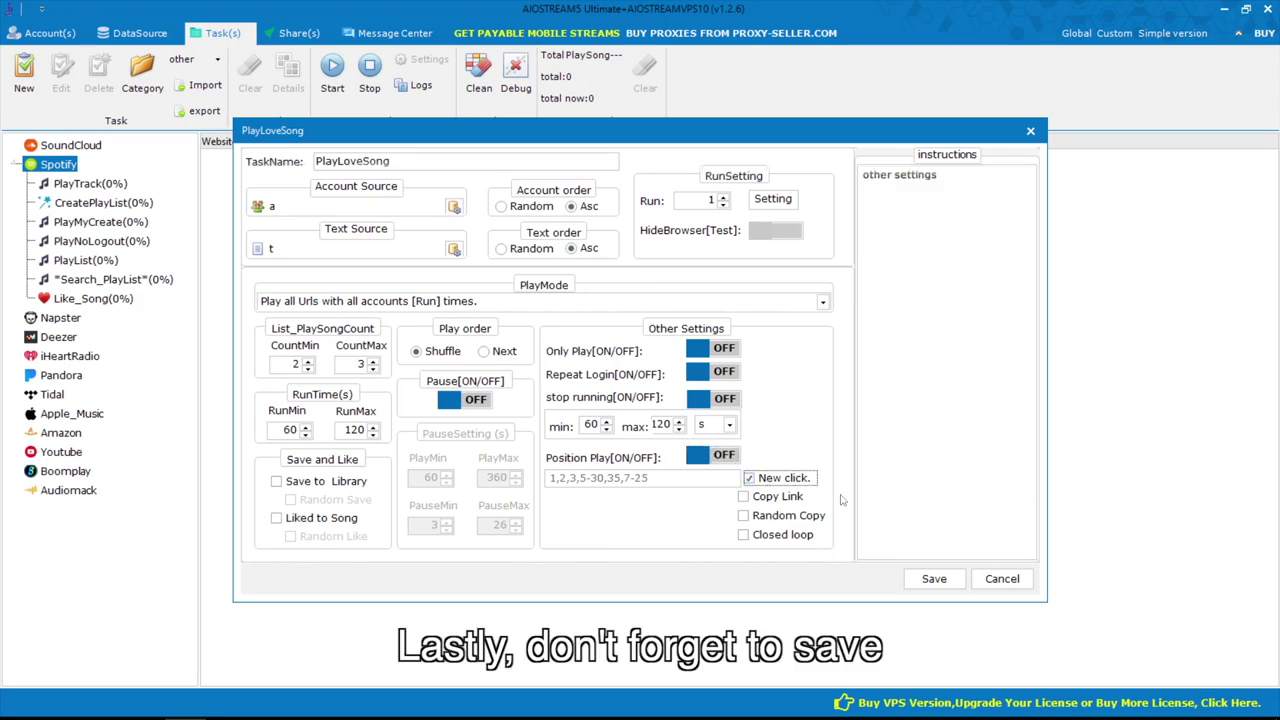
pyautogui.click(923, 580)
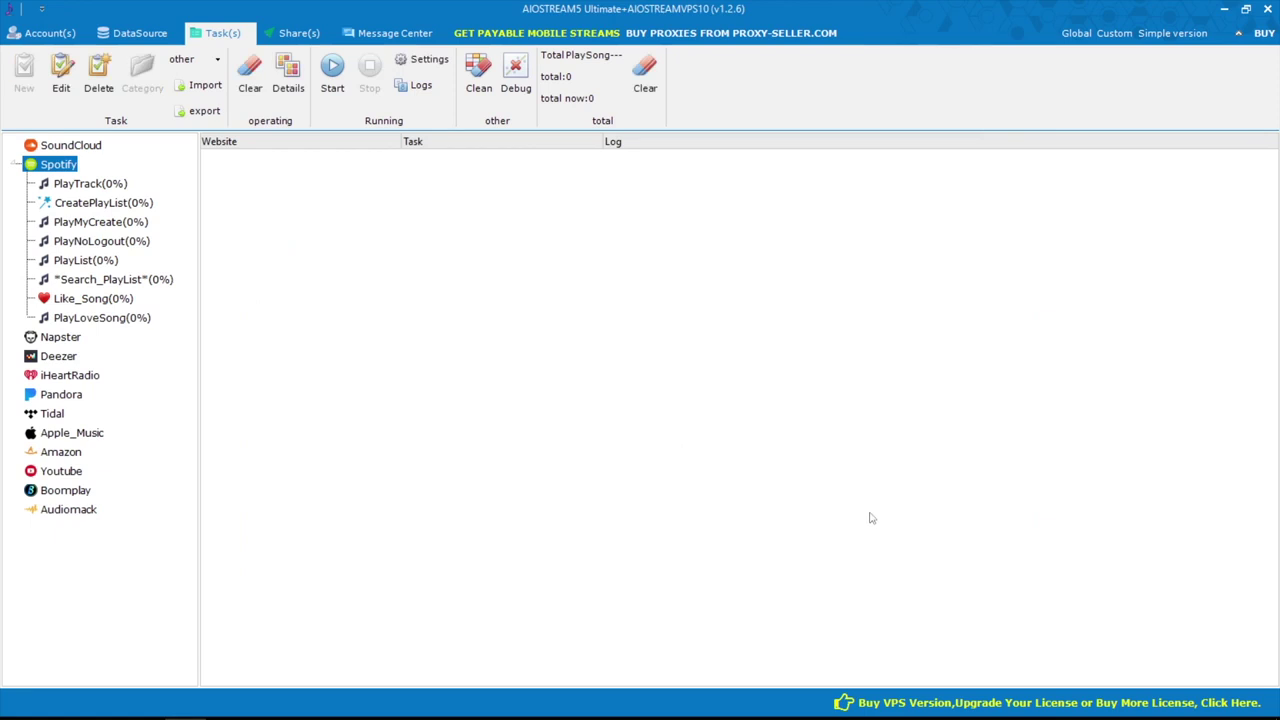
# Step: Set Like_Song's run settings to 2 max threads with Task Schedule off
pyautogui.click(106, 302)
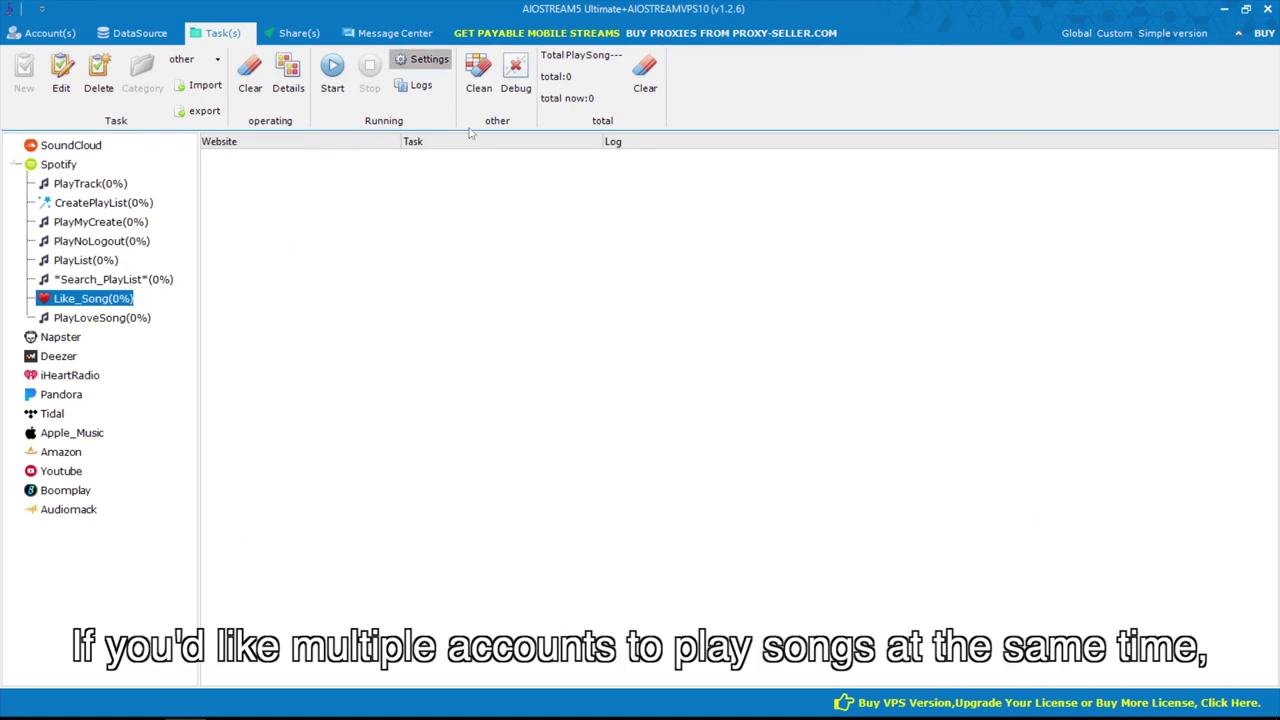
pyautogui.click(480, 187)
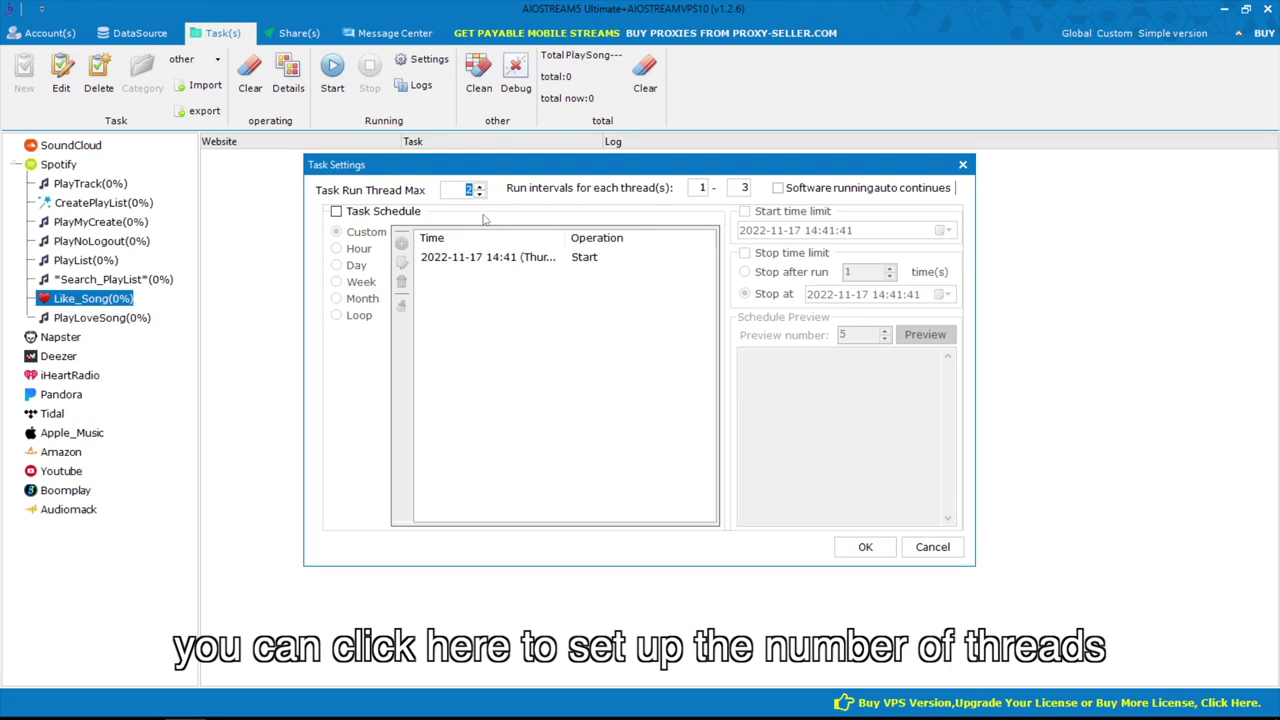
pyautogui.click(367, 216)
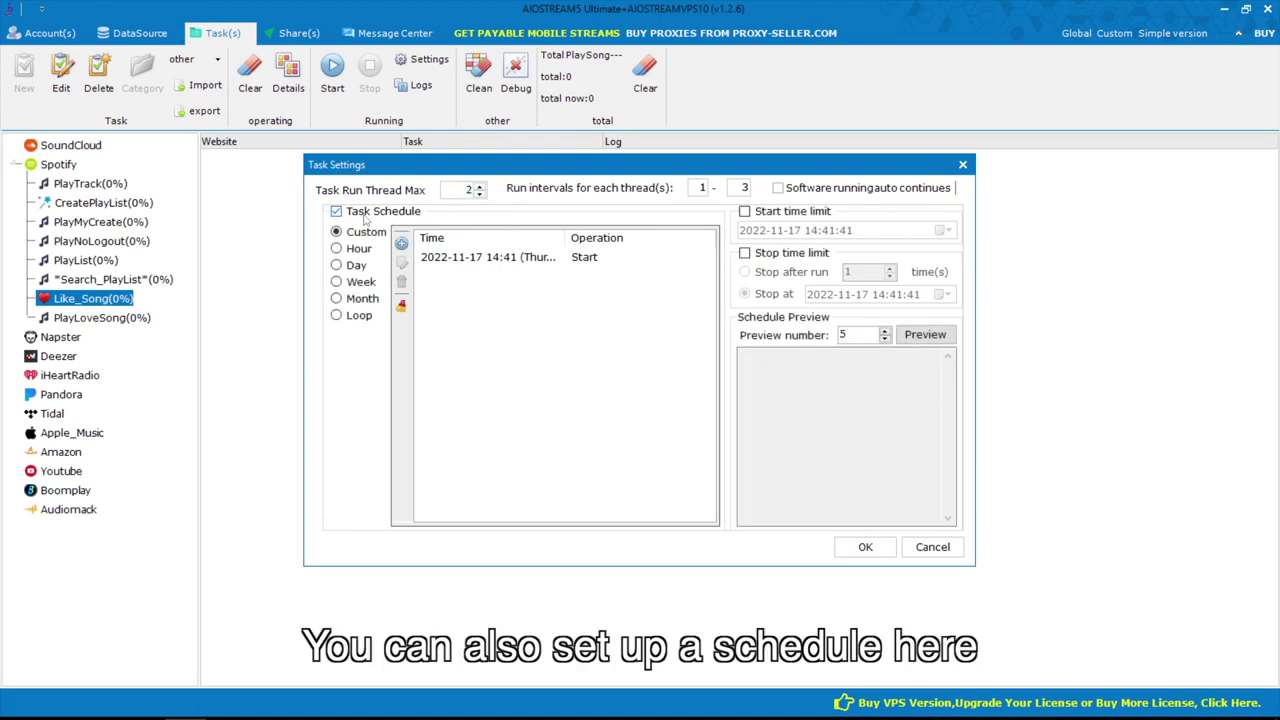
pyautogui.click(366, 218)
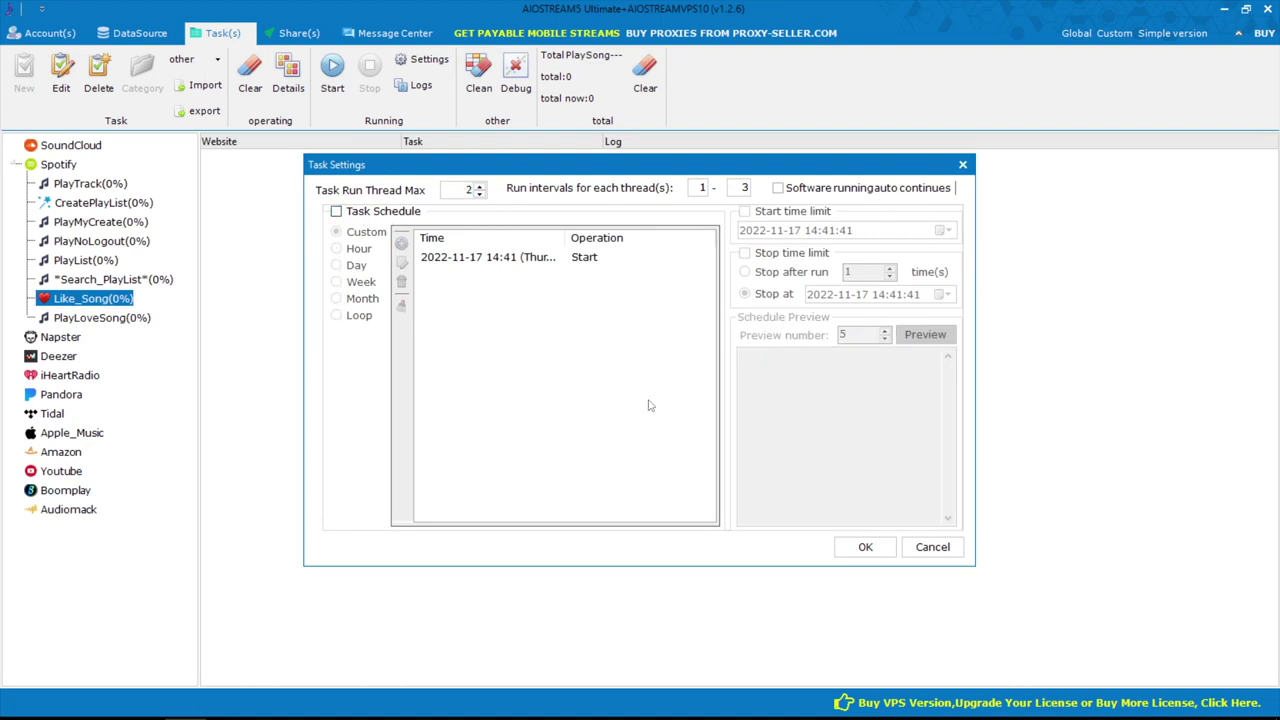
pyautogui.click(858, 546)
# Step: Confirm the same run settings for the PlayLoveSong task
pyautogui.press('Down')
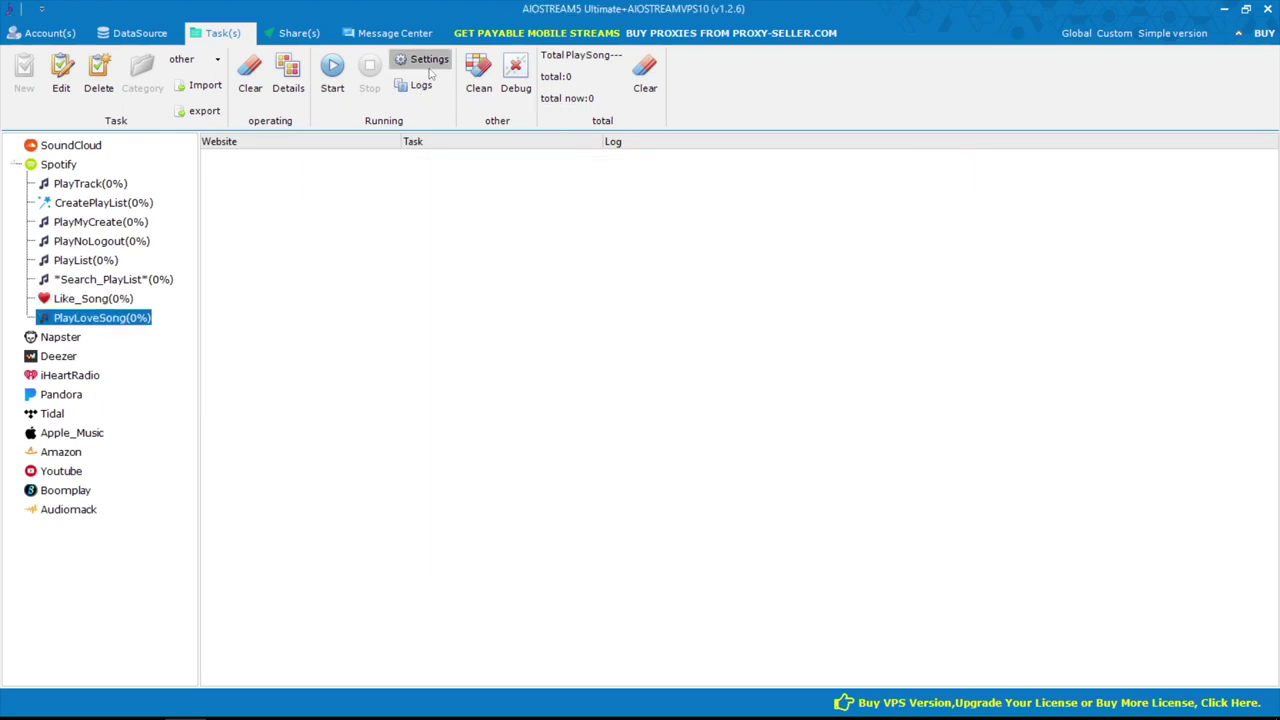
pyautogui.click(414, 58)
pyautogui.click(845, 546)
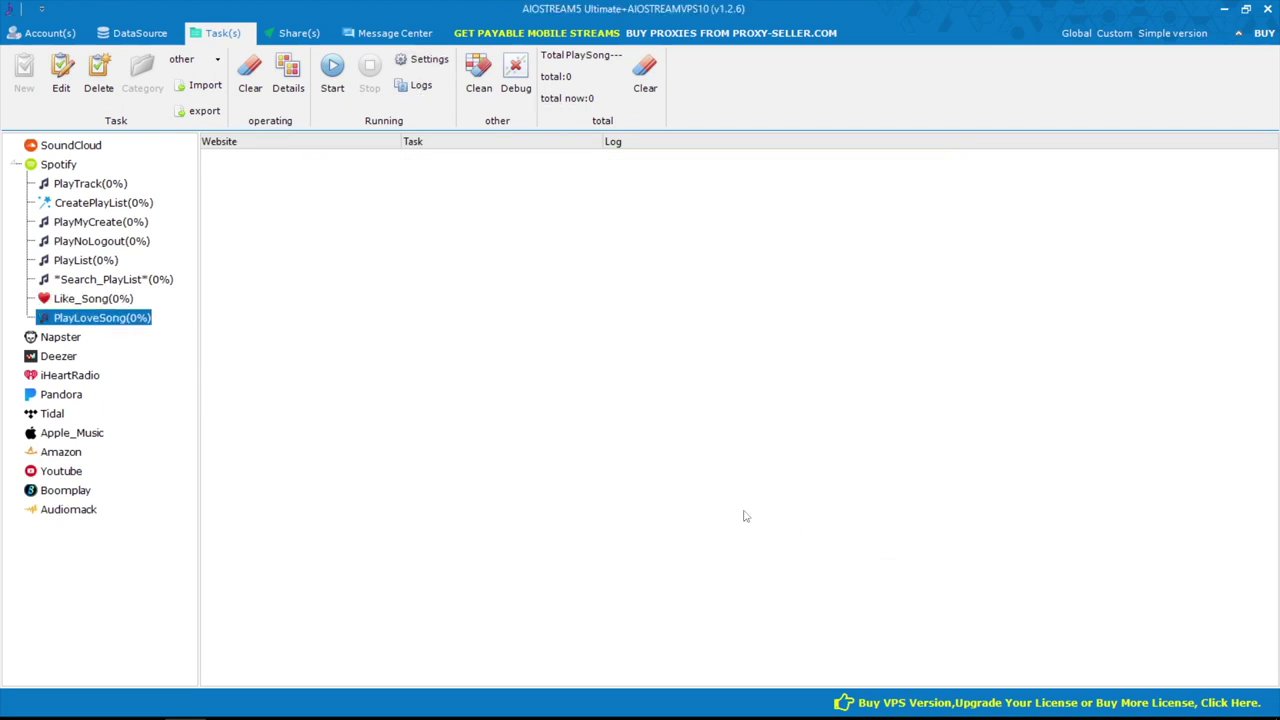
# Step: Run Like_Song until it reaches 100%, then start the PlayLoveSong task
pyautogui.click(122, 298)
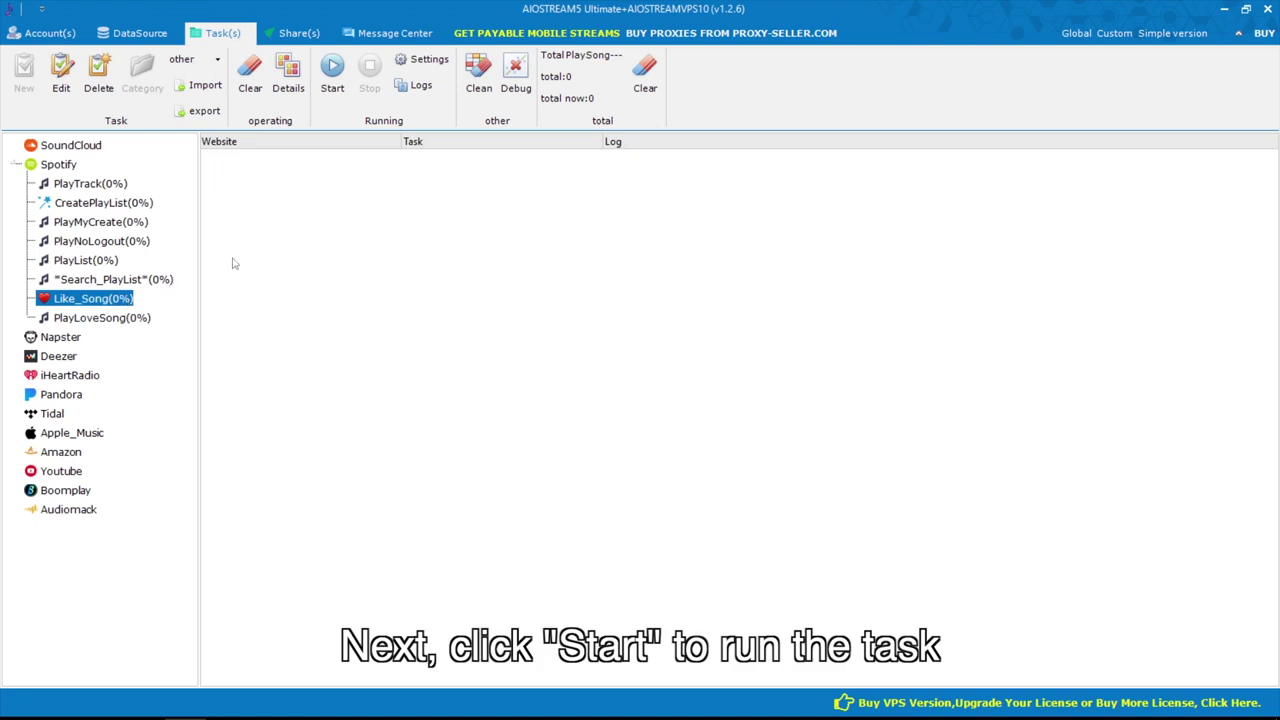
pyautogui.click(335, 75)
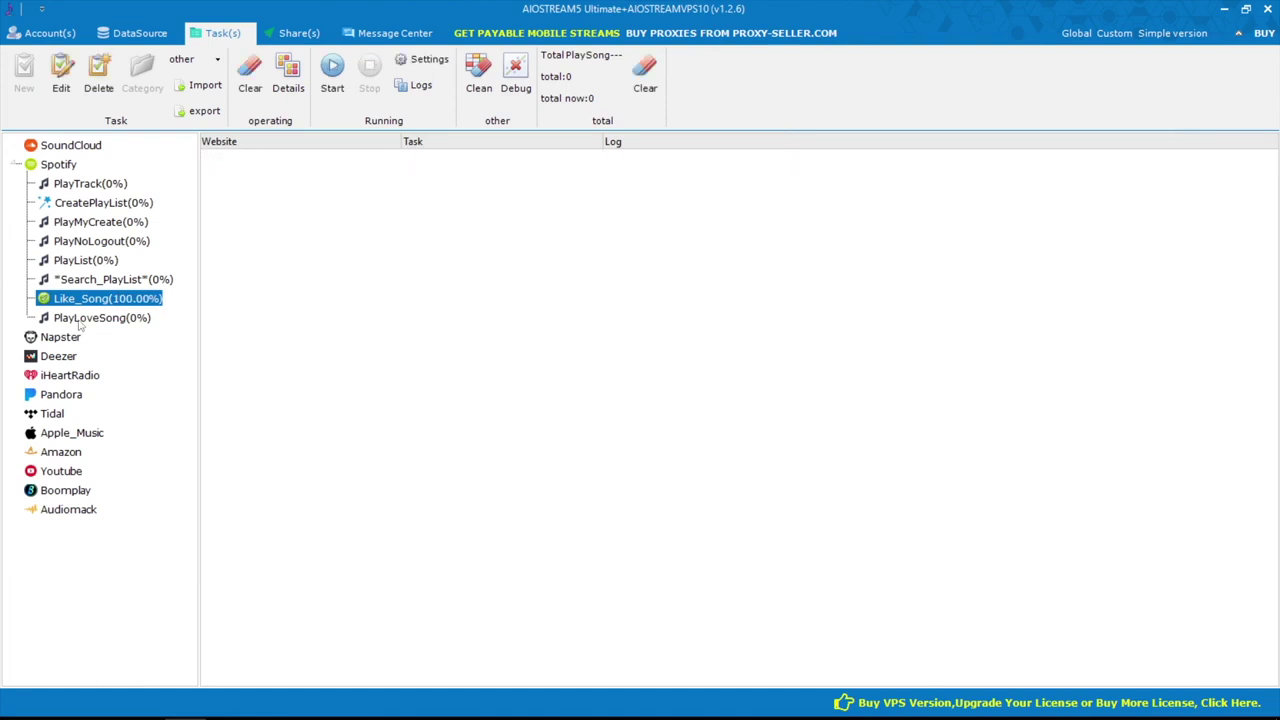
pyautogui.click(78, 319)
pyautogui.click(332, 72)
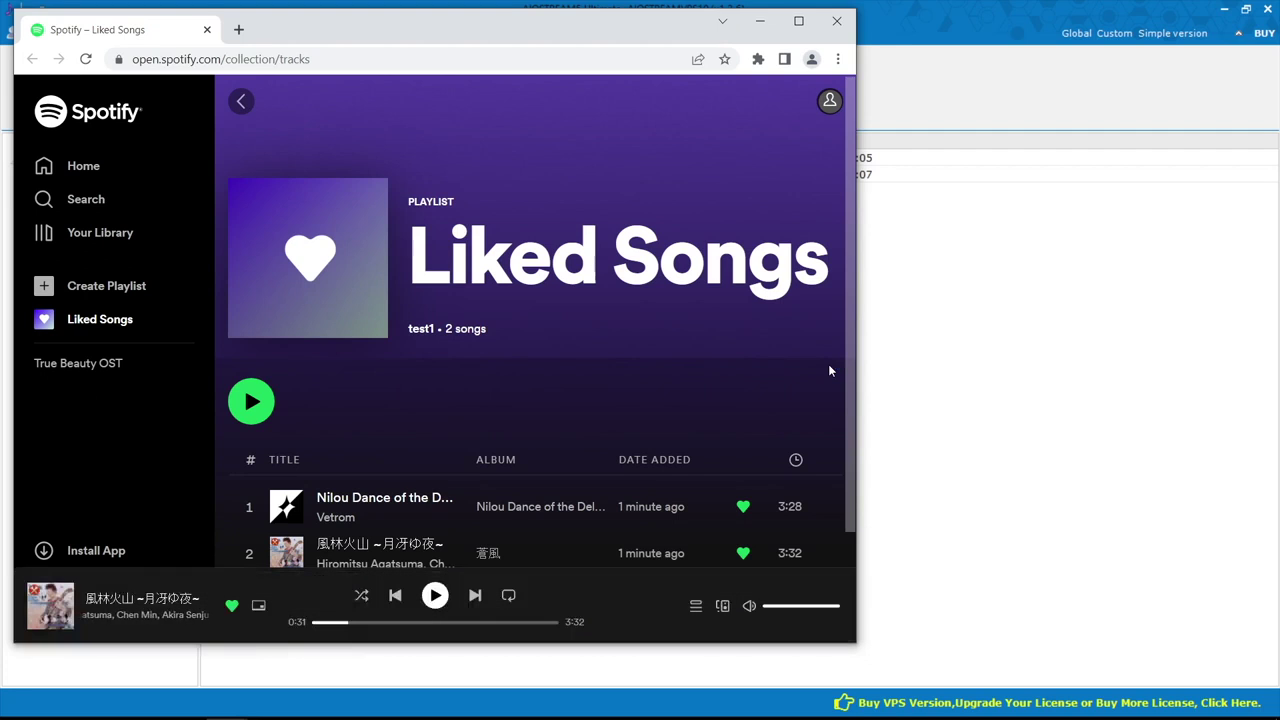
# Step: Drag the Spotify window aside while a Liked Songs track plays
pyautogui.moveTo(453, 45); pyautogui.dragTo(862, 89)
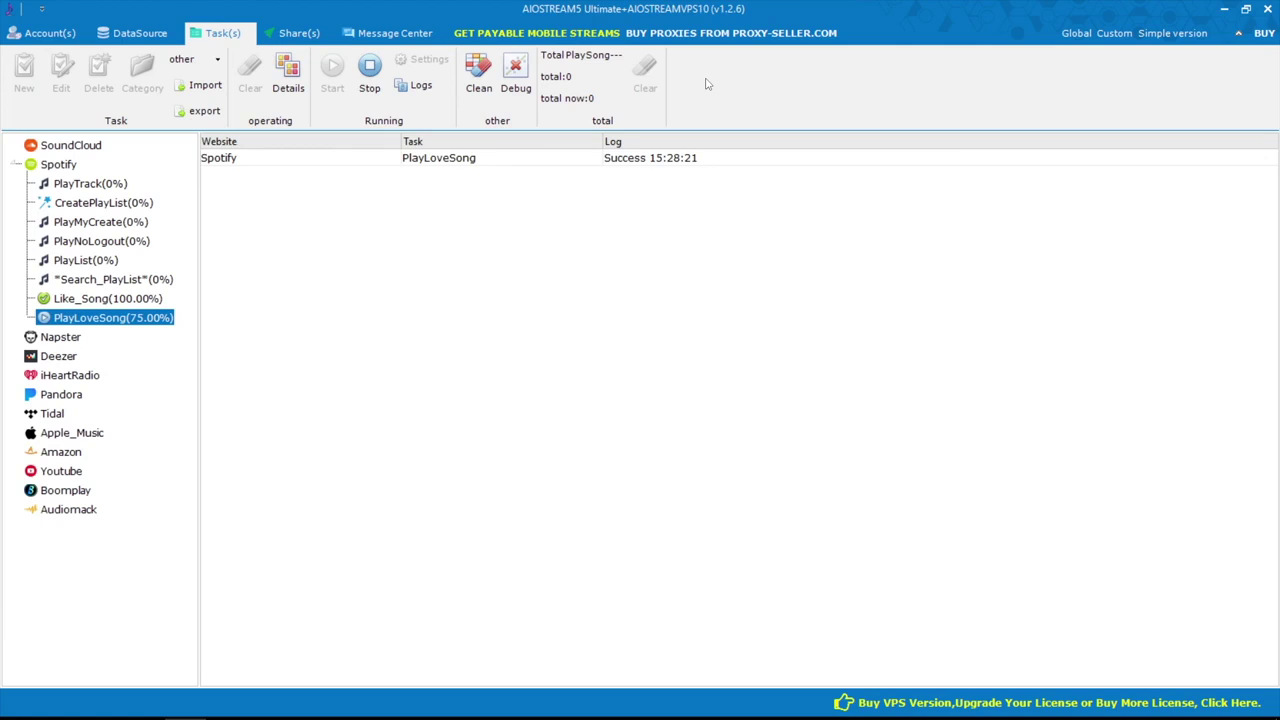
# Step: Clear the total task cache and confirm with Yes, resetting PlayLoveSong to 0%
pyautogui.click(249, 80)
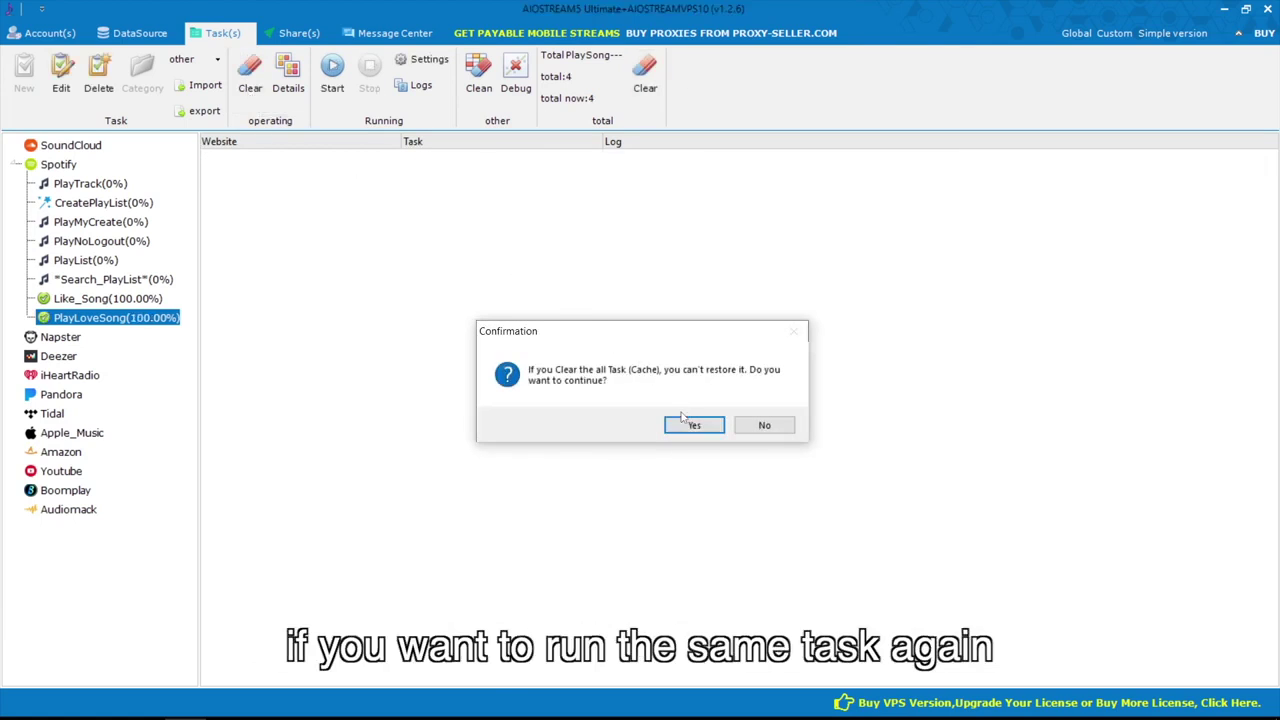
pyautogui.click(690, 425)
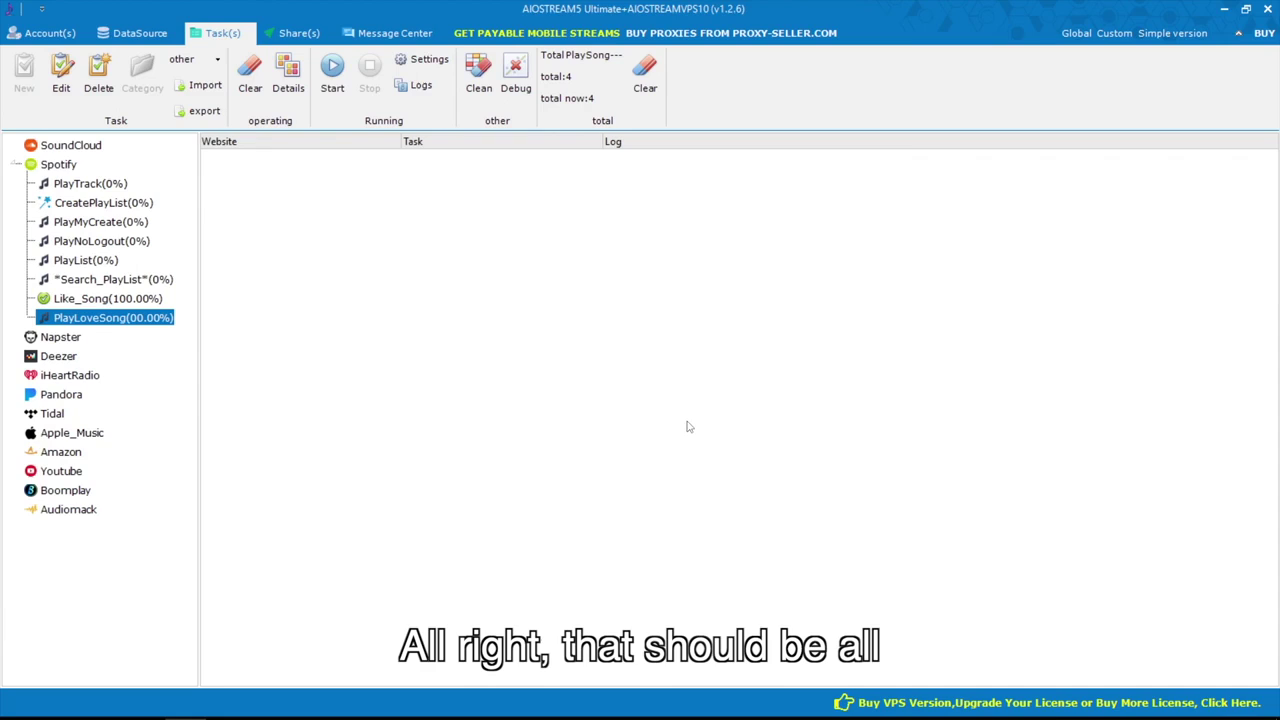